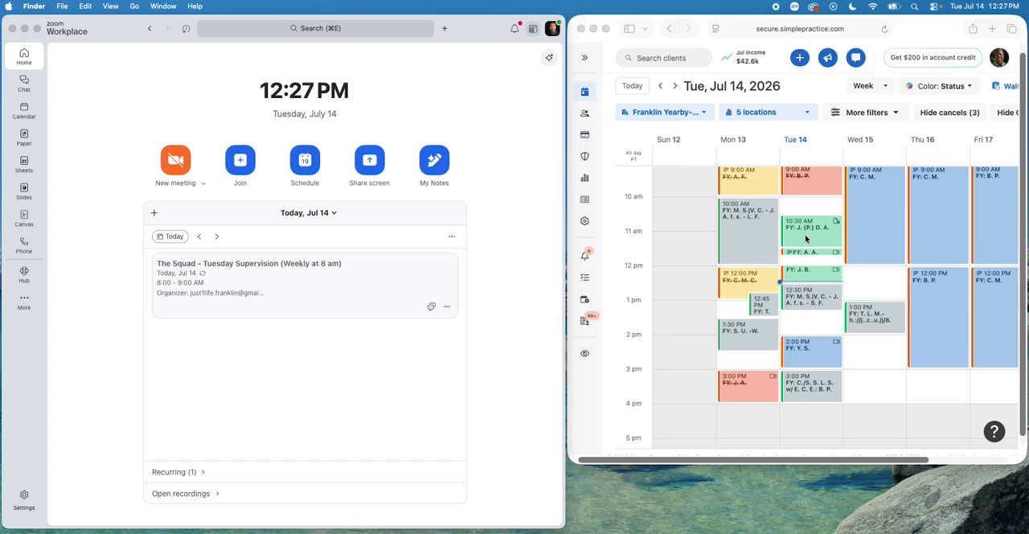
Step: Open the Tuesday, July 14 10:30 AM appointment from the calendar and add a note to it
click(805, 238)
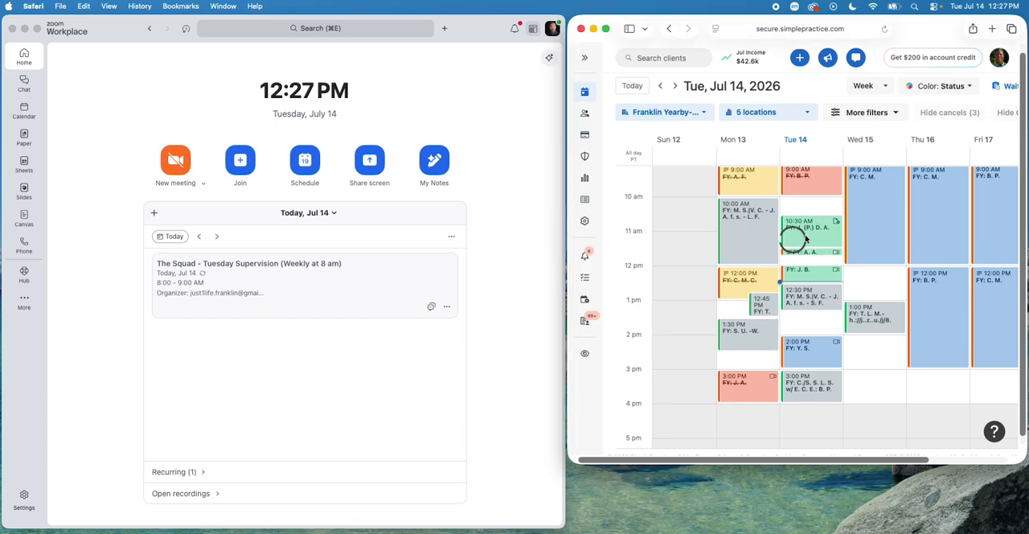
scroll(970, 336, down, 3)
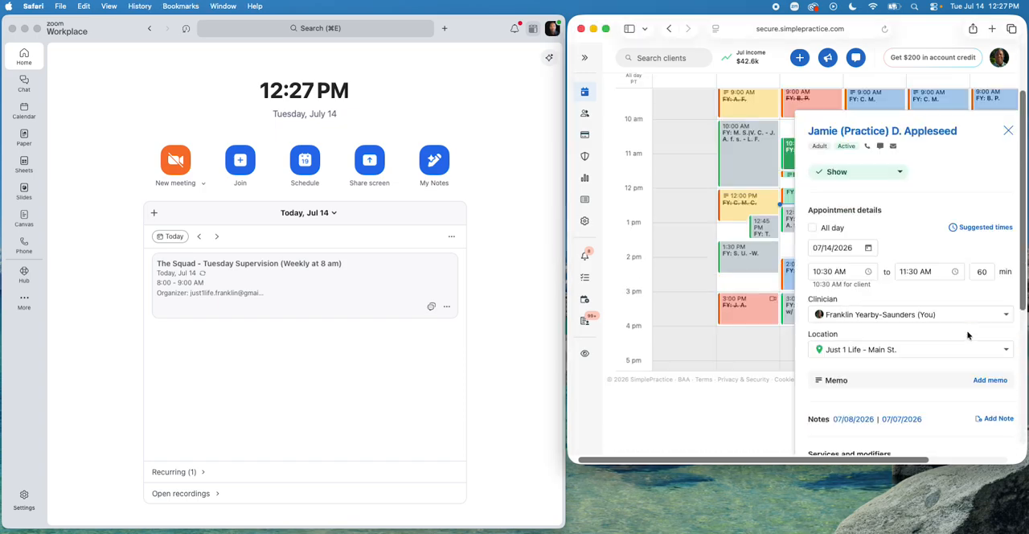
click(996, 420)
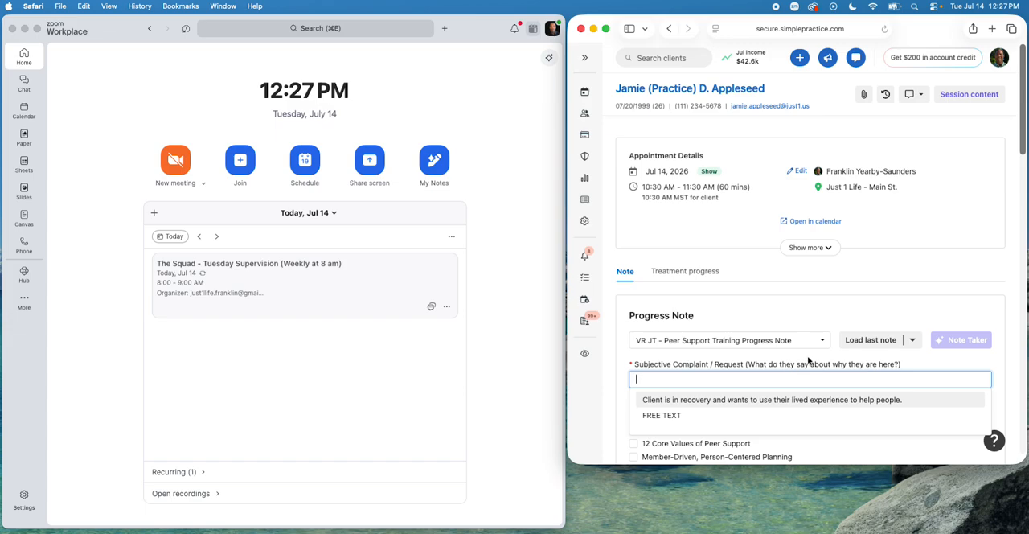
Step: Change the progress note template to SOAP Note
click(790, 310)
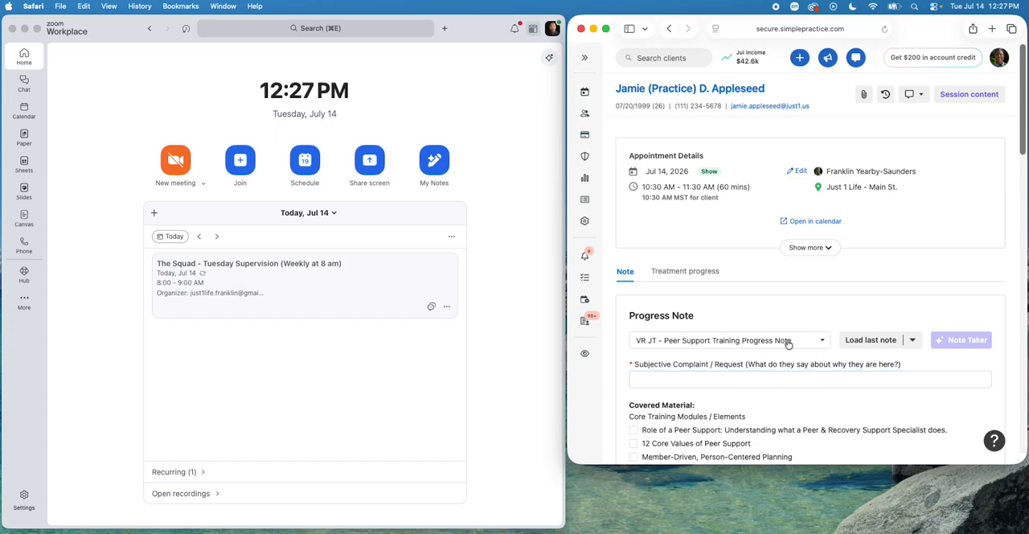
click(788, 344)
scroll(781, 365, down, 3)
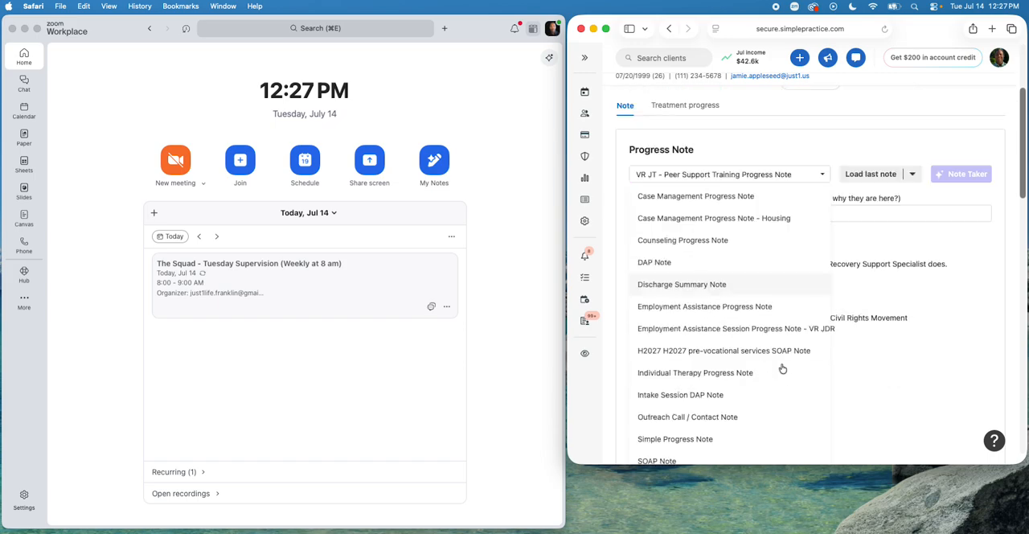
scroll(782, 368, down, 2)
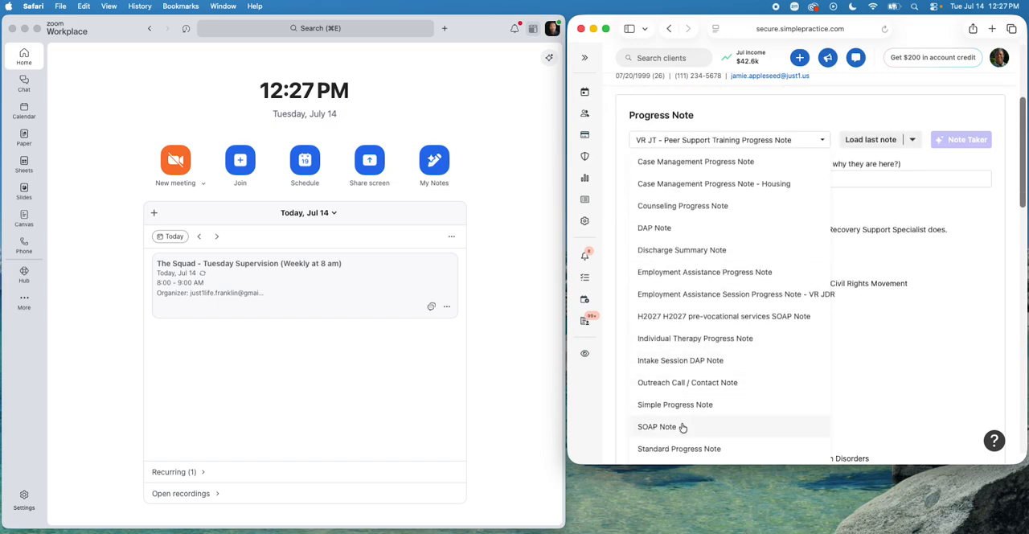
click(683, 427)
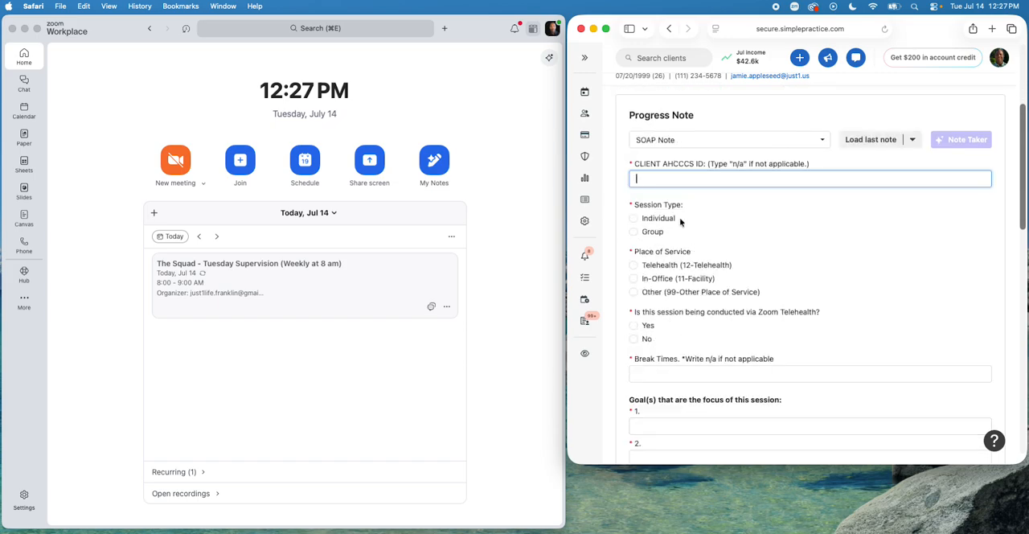
Step: Enter n/a for the client AHCCCS ID and mark the session as Individual with Telehealth (12-Telehealth) as place of service
click(687, 181)
click(668, 222)
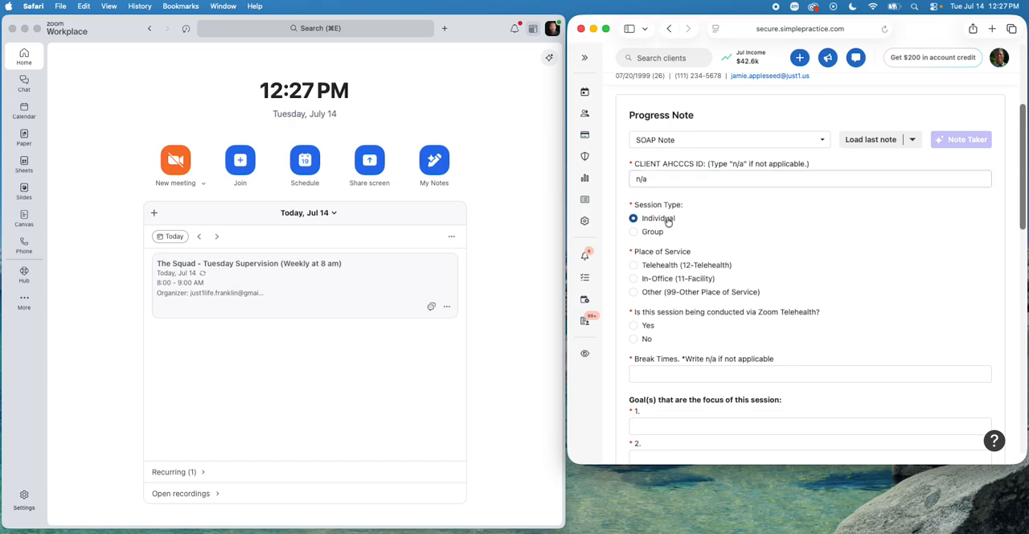
click(659, 266)
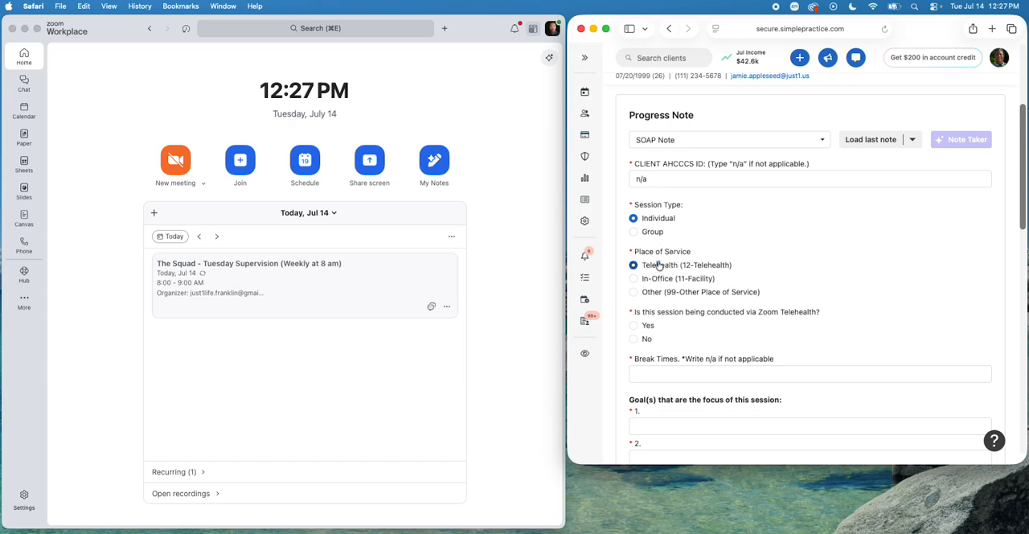
Step: Answer Yes for Zoom Telehealth with Private Residence as the client's location, and enter n/a for break times
click(650, 328)
click(653, 338)
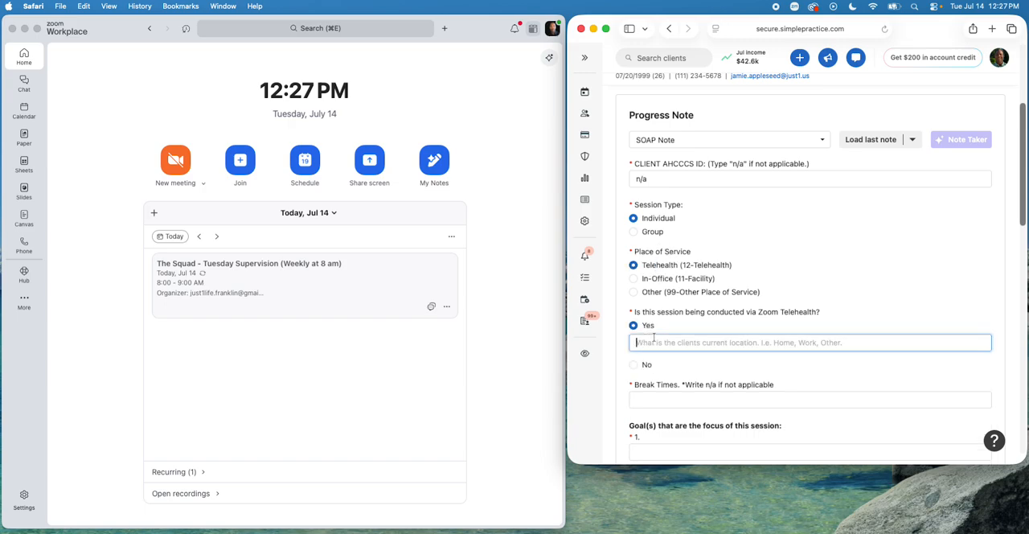
text(Private )
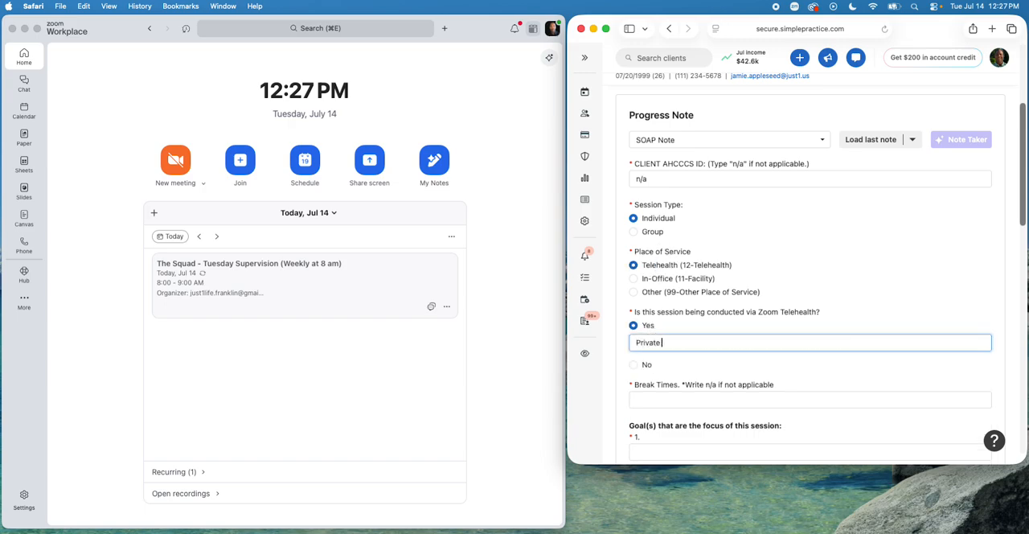
text(REsidence)
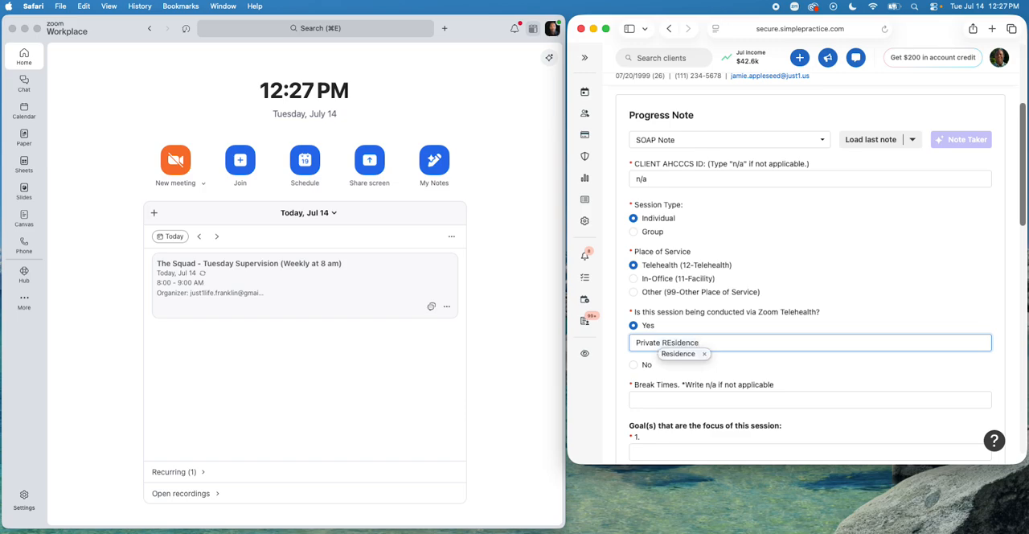
click(675, 356)
click(659, 399)
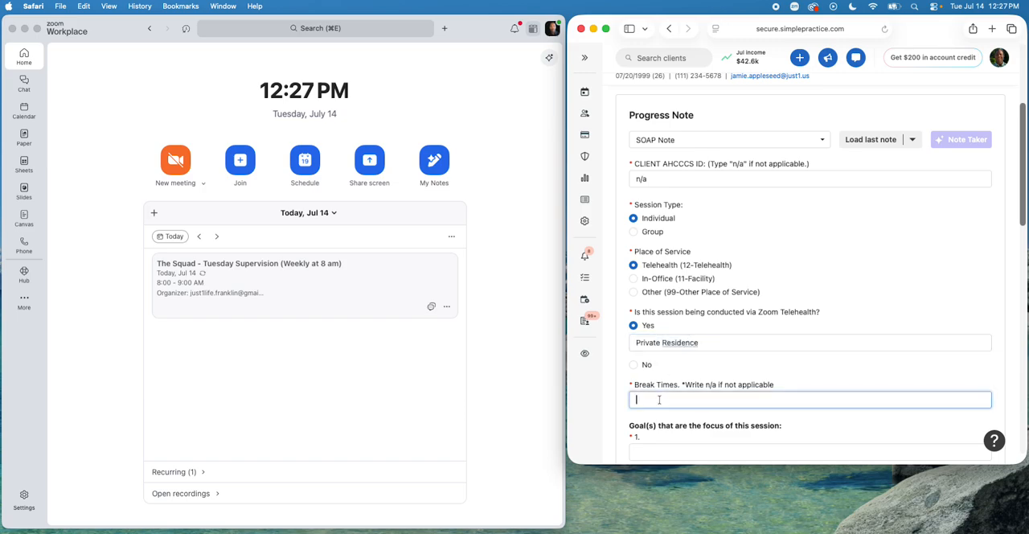
text(n/a)
Step: Set the first session goal to the suggested "Obtain stable employment within 90 days."
scroll(657, 398, down, 3)
click(664, 376)
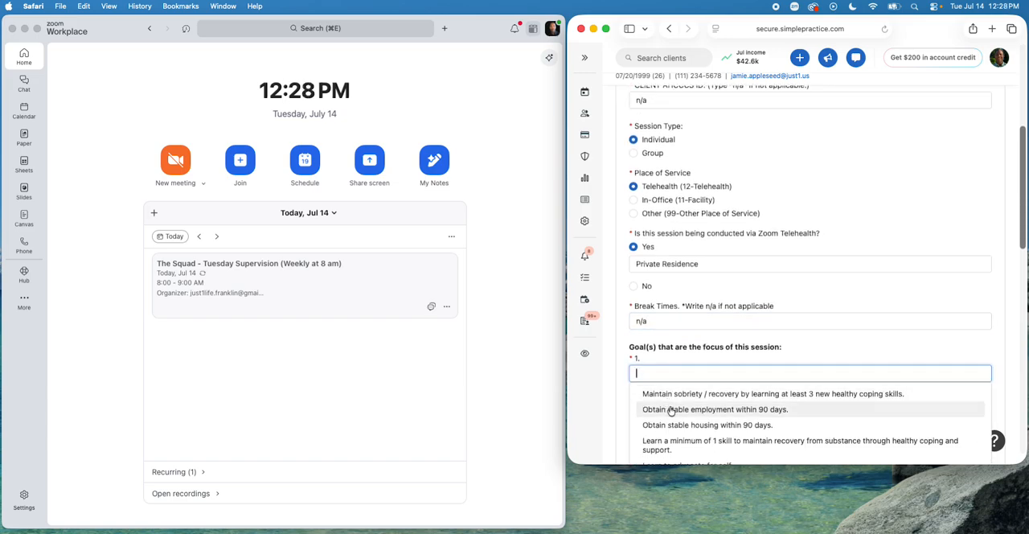
click(674, 410)
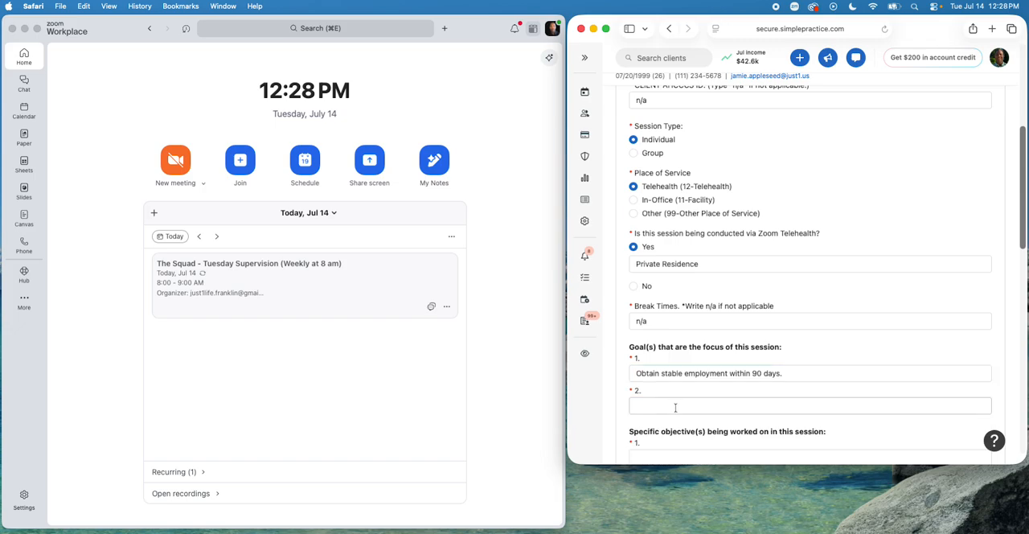
Step: Enter "Utilizing SMART Goals to game plan future" as the second session goal
click(675, 407)
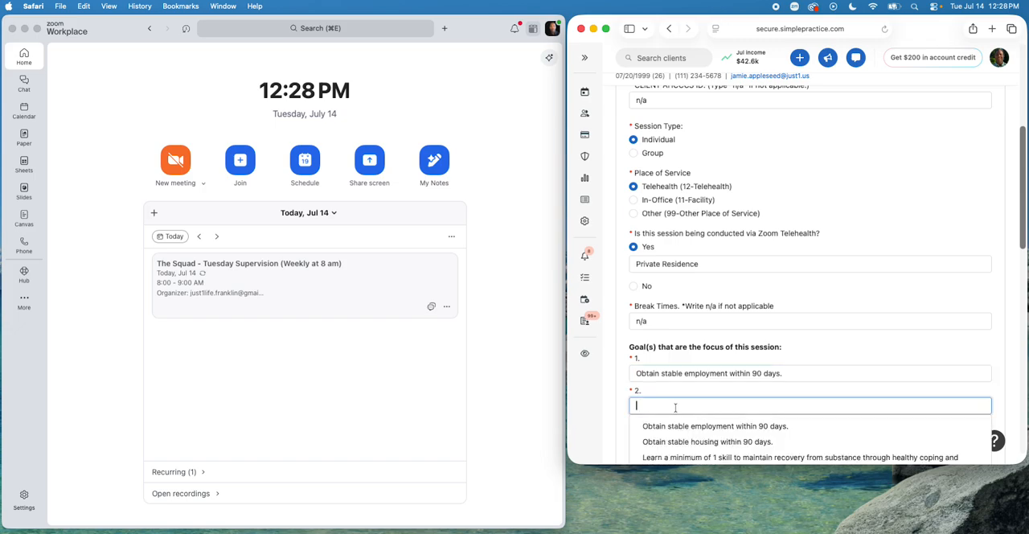
text(Utilizin)
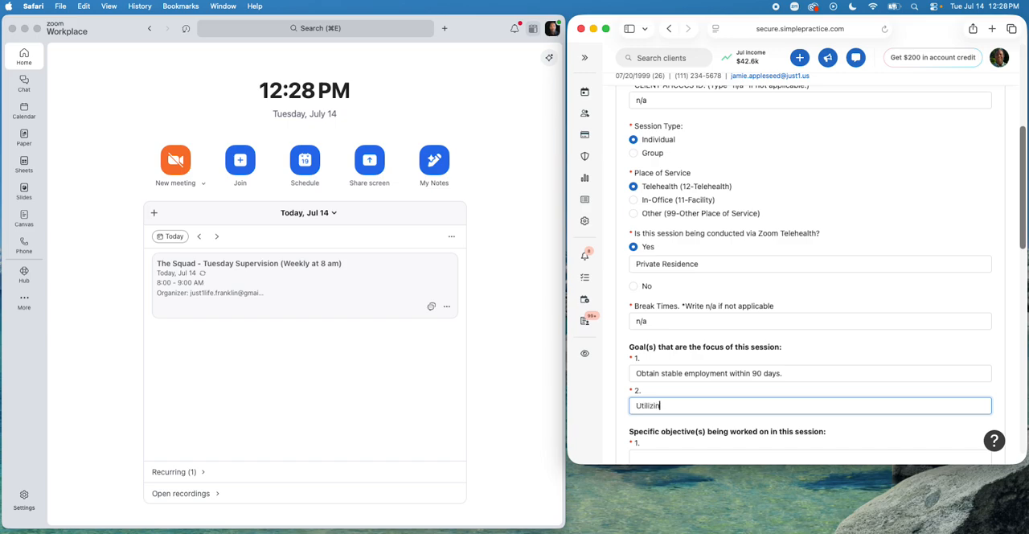
key(BackSpace)
key(BackSpace)
key(BackSpace)
key(BackSpace)
text(ilizing SMART Goal)
key(BackSpace)
text(ls to game plan f)
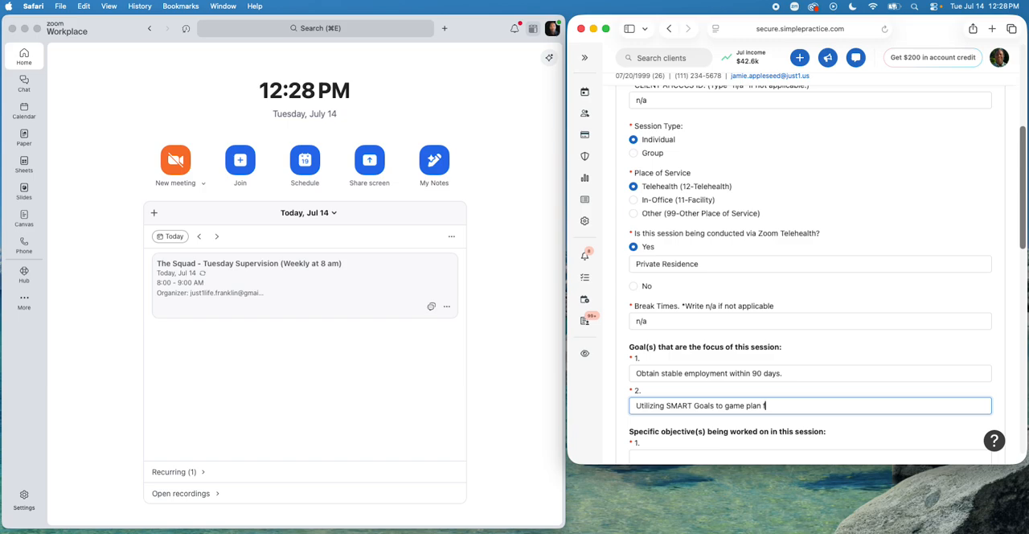
text(uture)
Step: Fill the two objectives with the suggestions about 3 vocational skills for peer support employment and 1 new healthy coping strategy for recovery
scroll(667, 402, down, 2)
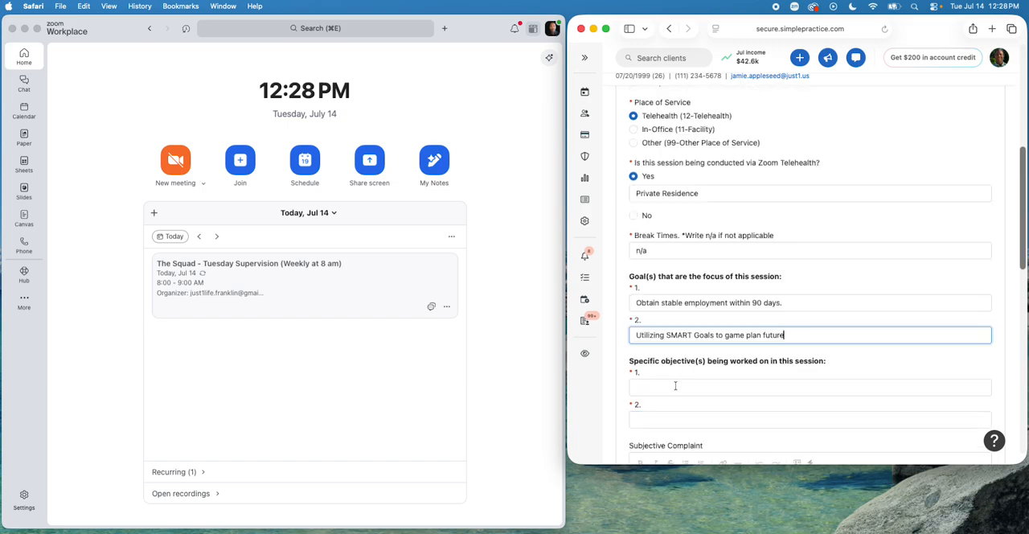
click(676, 388)
click(688, 409)
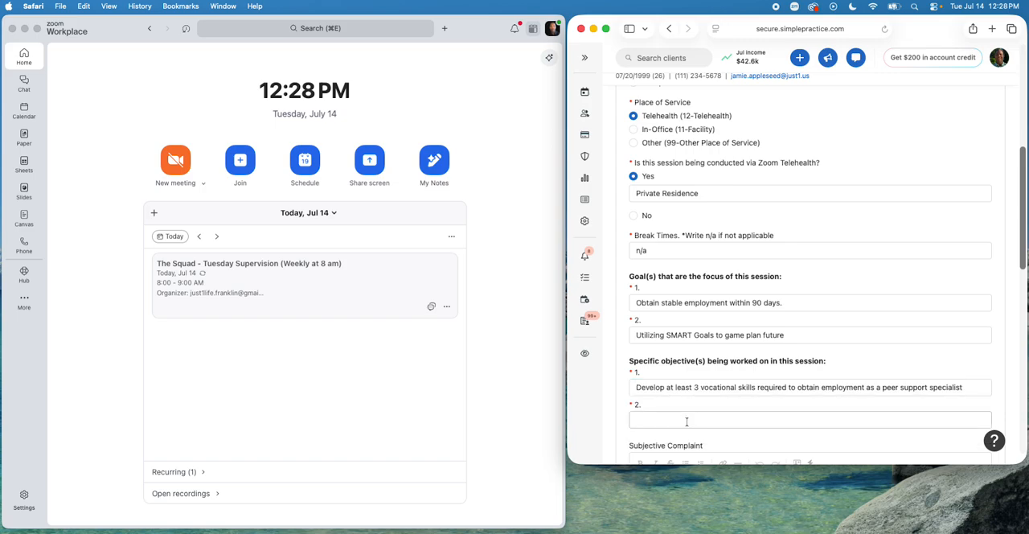
click(686, 422)
click(688, 441)
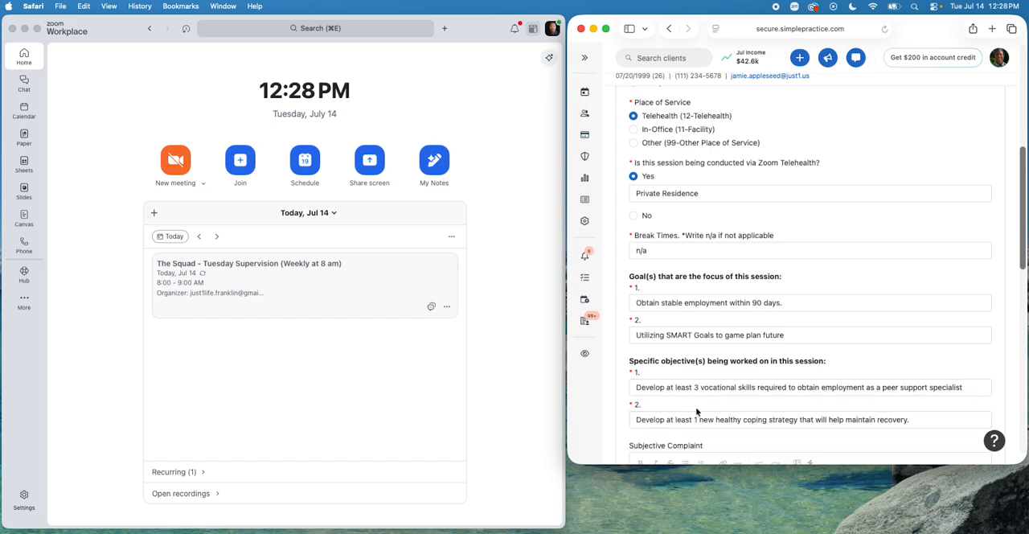
scroll(696, 412, down, 5)
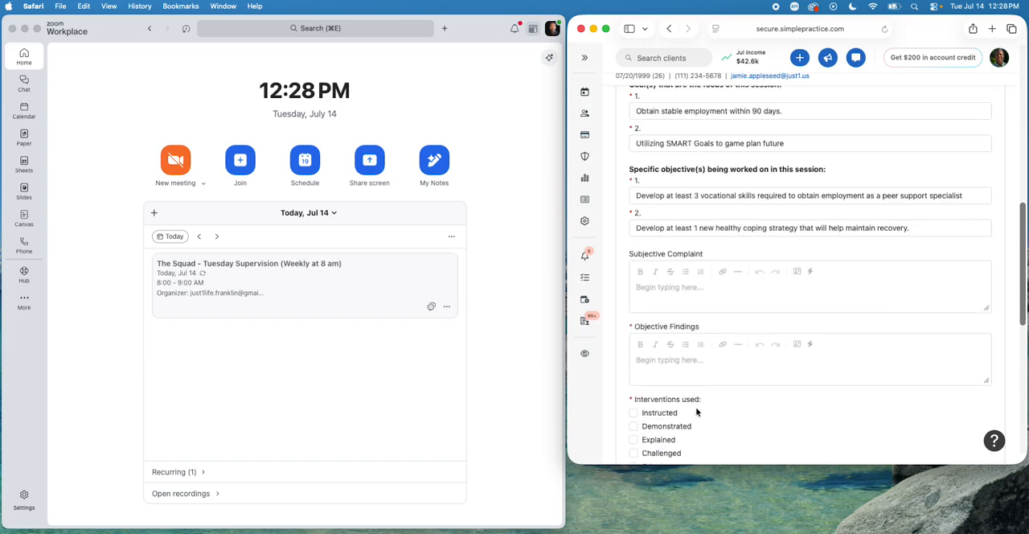
scroll(695, 315, down, 3)
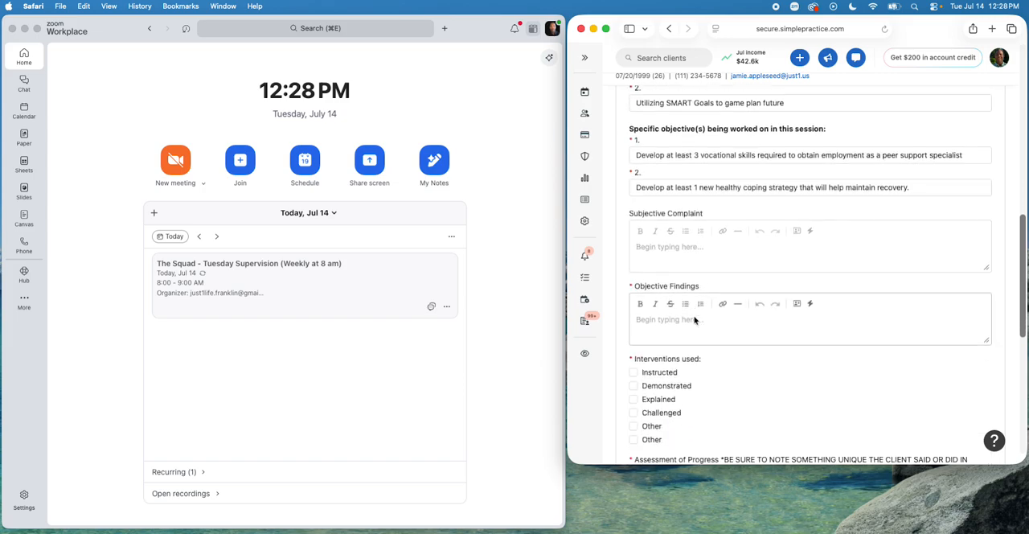
scroll(694, 318, down, 2)
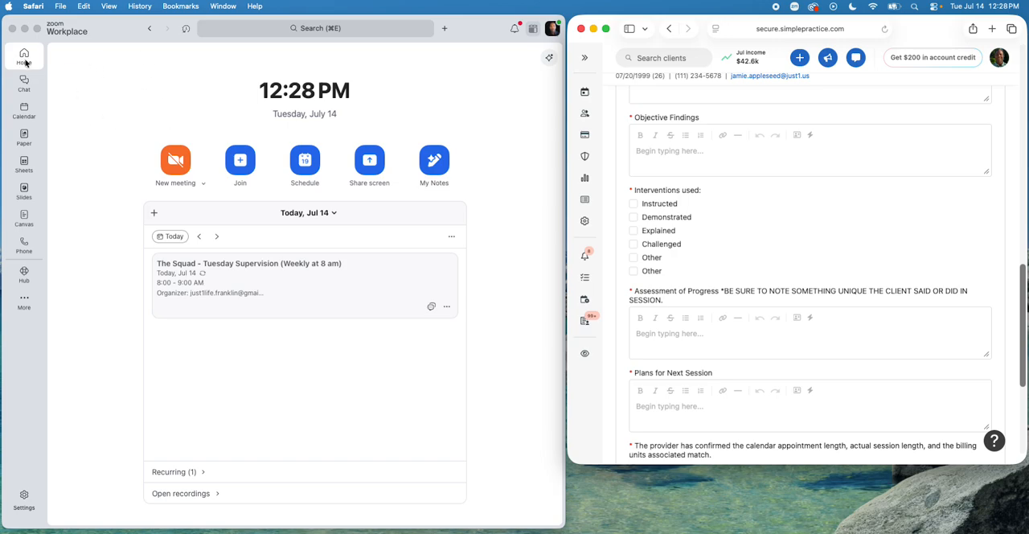
click(24, 273)
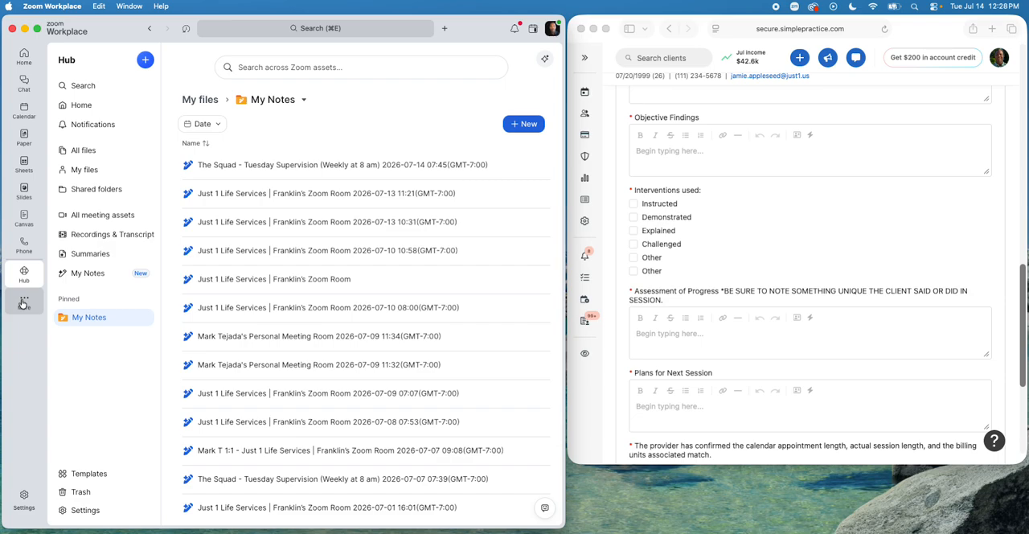
click(216, 195)
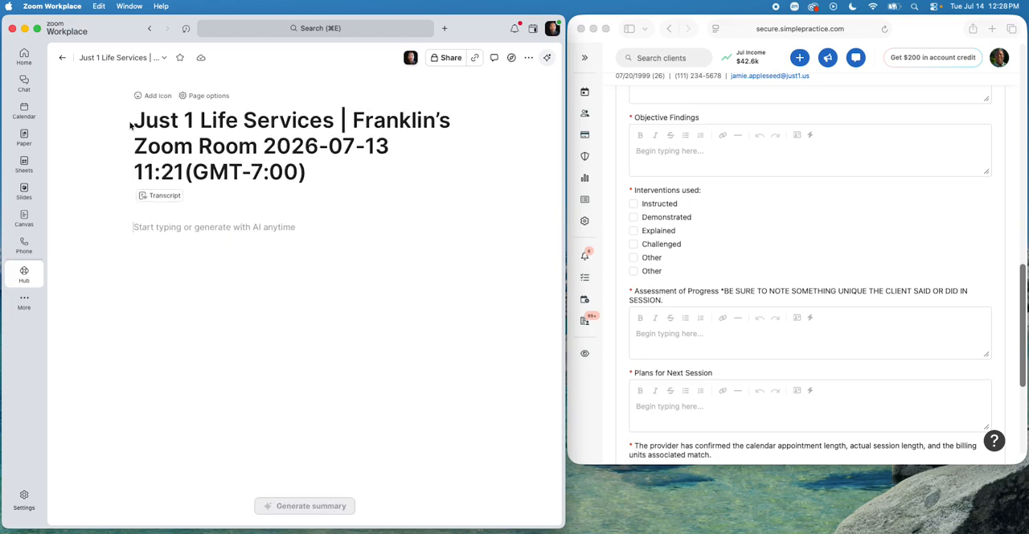
click(63, 60)
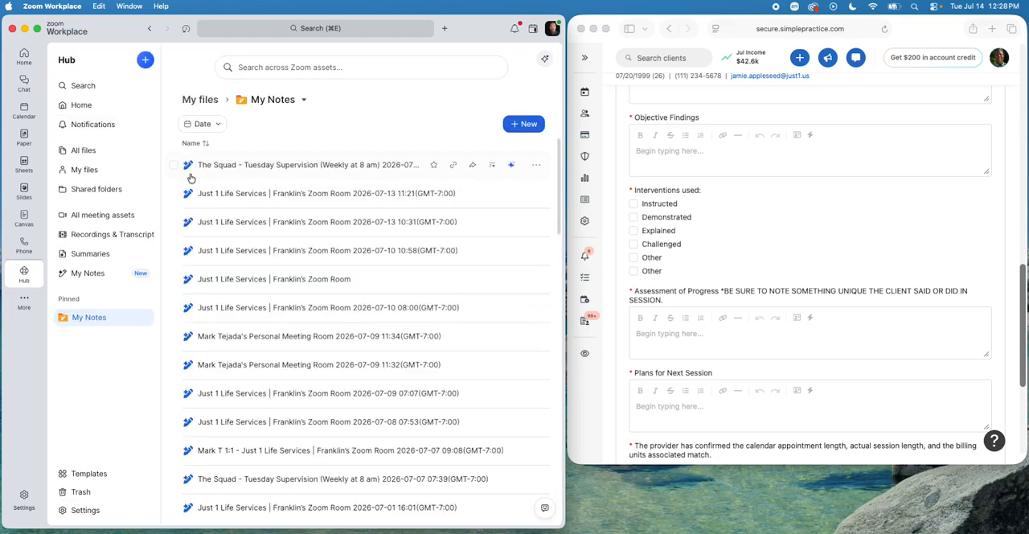
click(284, 226)
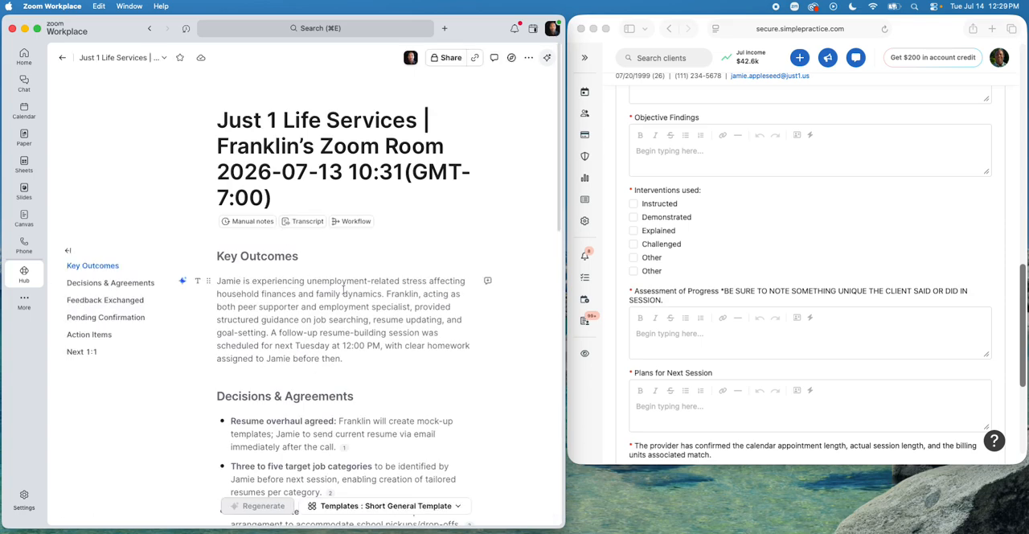
Step: Review the meeting note and select its full content from Key Outcomes through Next 1:1
scroll(344, 295, down, 1)
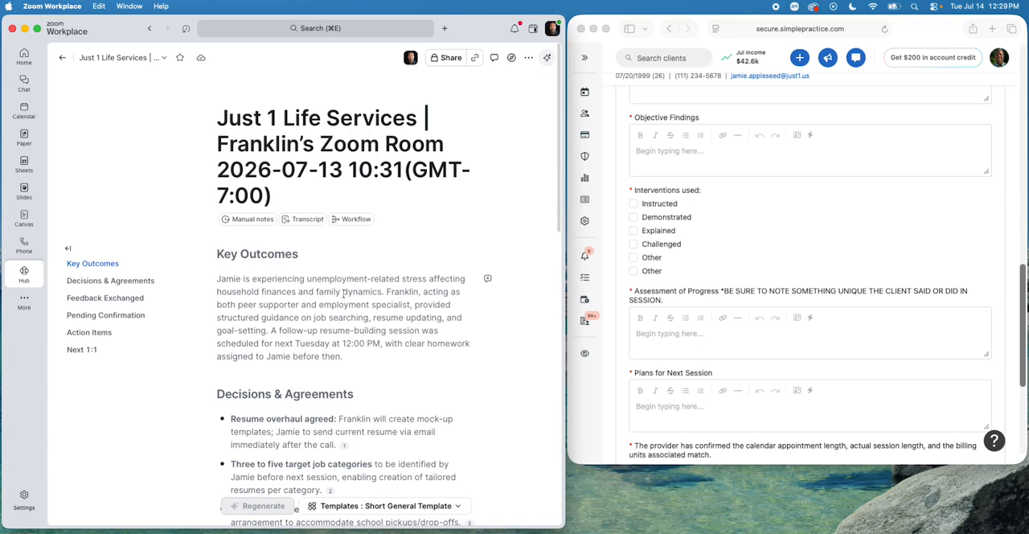
scroll(343, 294, down, 5)
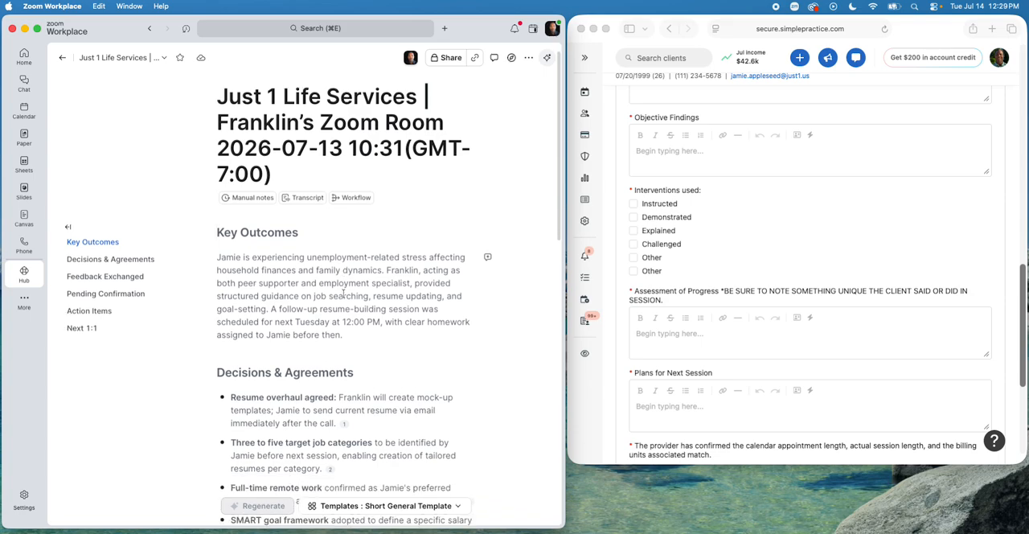
scroll(343, 294, down, 8)
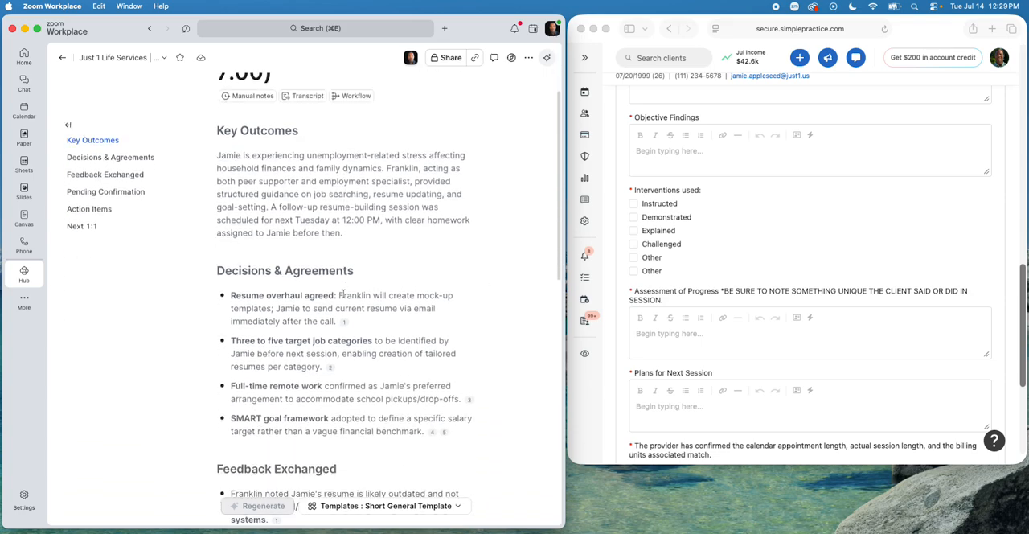
scroll(343, 294, down, 1)
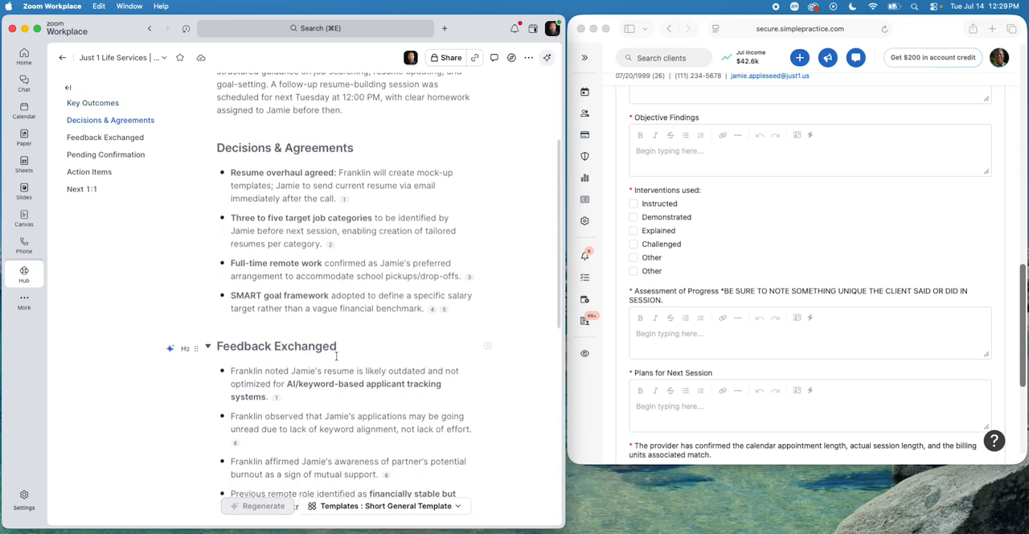
scroll(326, 372, down, 3)
scroll(326, 372, up, 8)
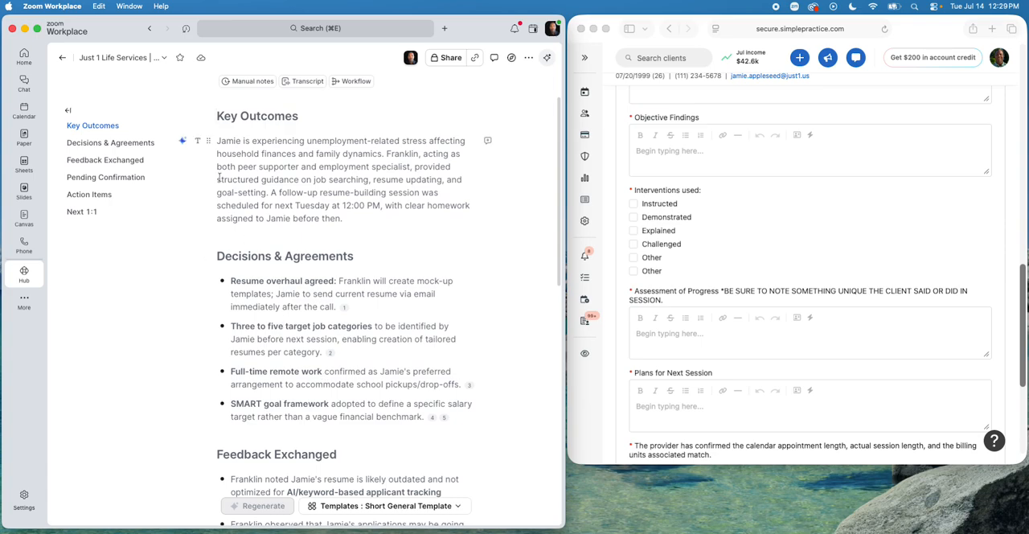
drag(213, 119, 432, 416)
scroll(379, 470, up, 3)
scroll(383, 471, down, 8)
scroll(384, 471, down, 10)
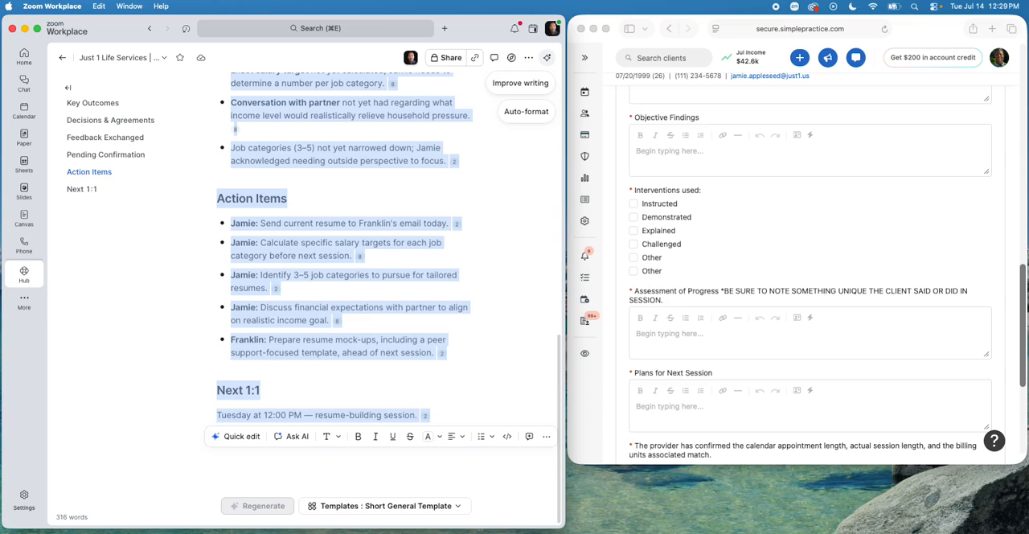
Step: Switch to Chrome, open Gemini in a new window, and paste the copied meeting note into the prompt
key(super+Tab)
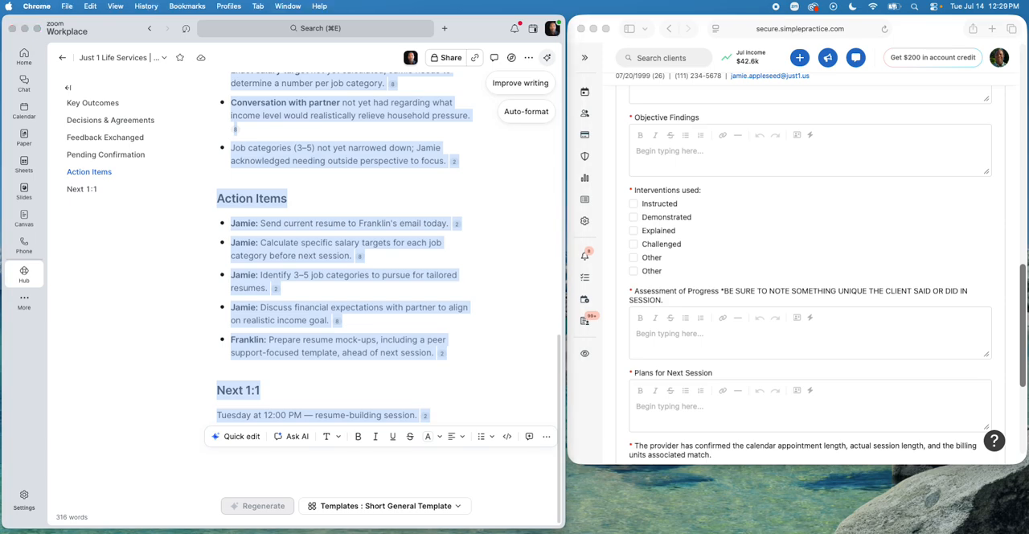
key(super+n)
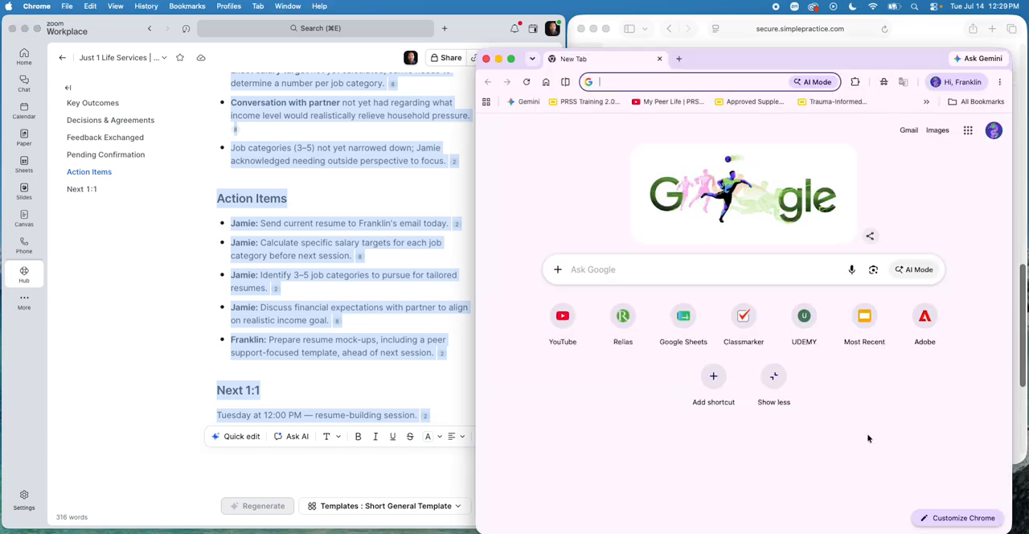
click(527, 102)
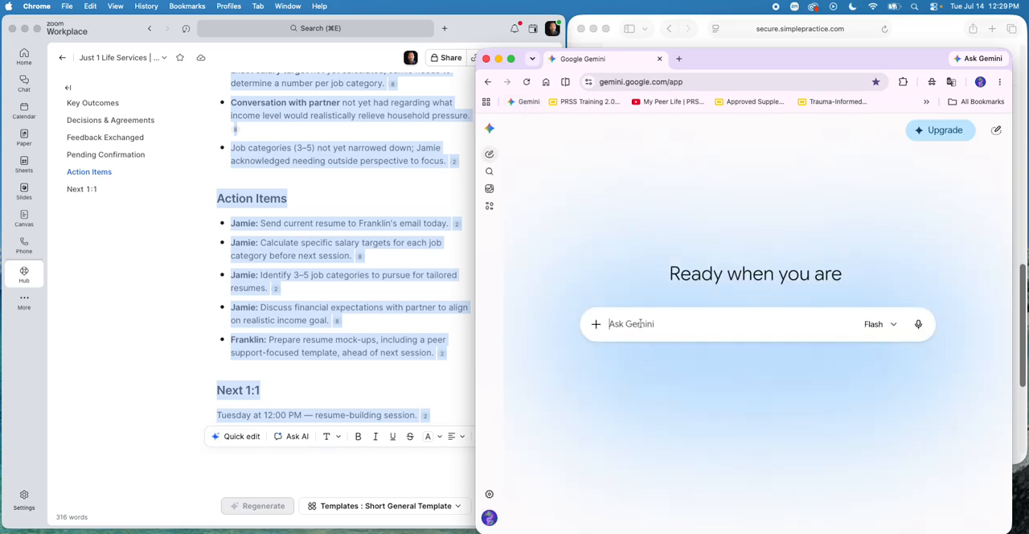
key(super+v)
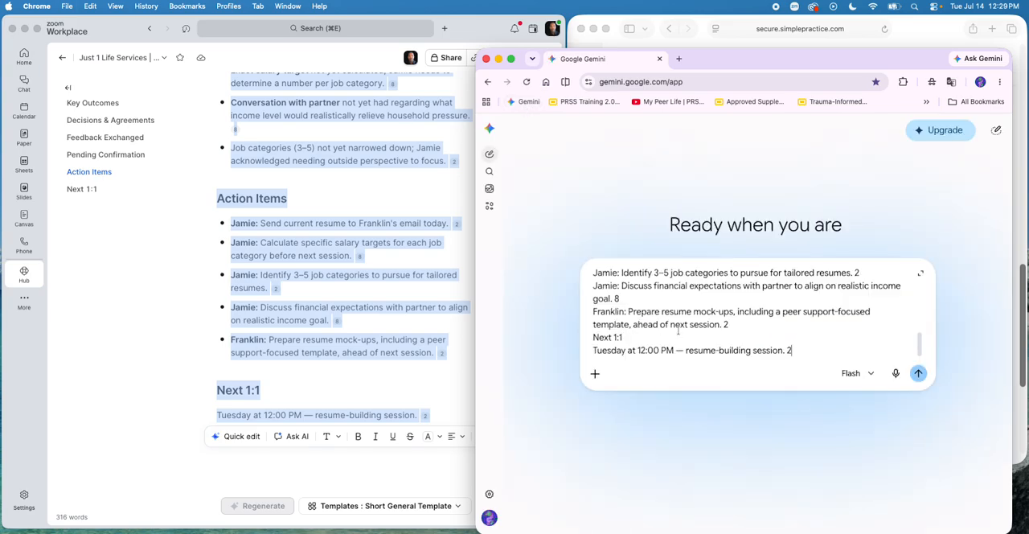
scroll(678, 330, up, 10)
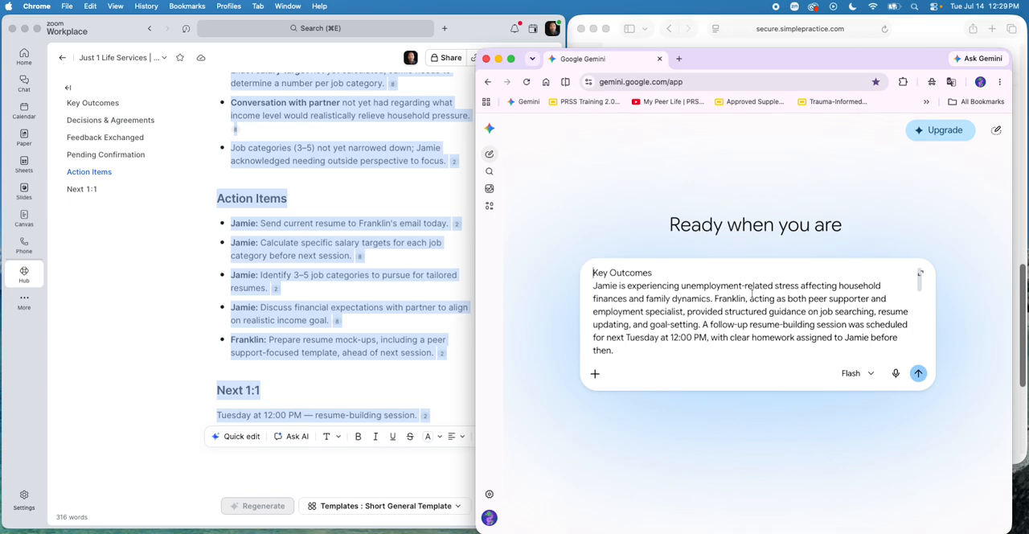
Step: Insert the prepared SOAP note instructions, which begin "Create a comprehensive SOAP note", above Key Outcomes in the prompt
key(shift+Return)
key(Up)
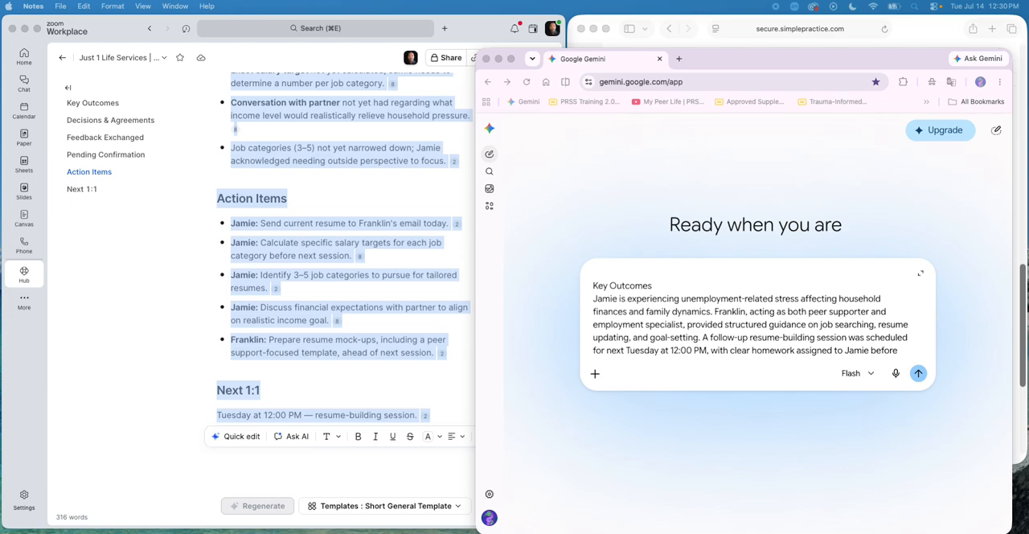
click(602, 278)
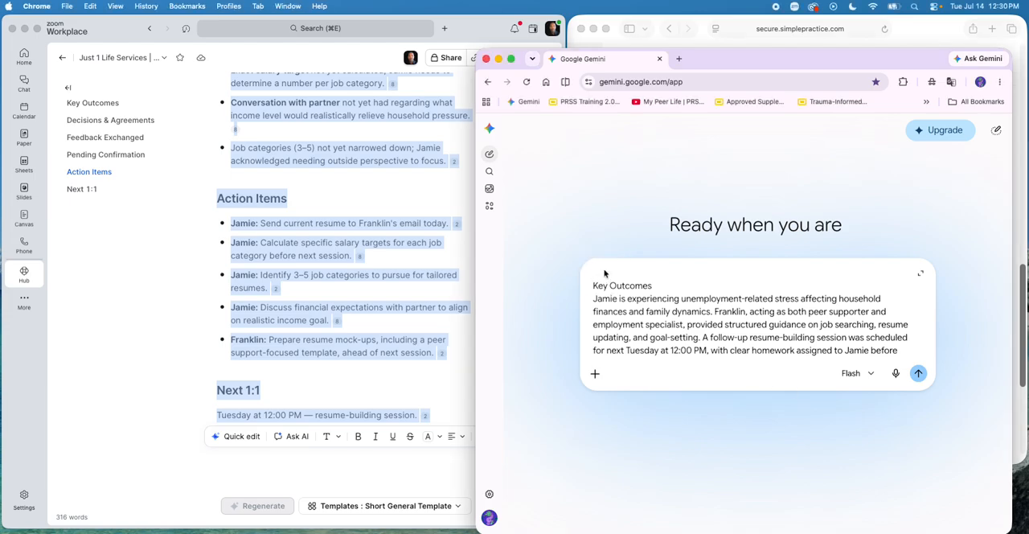
key(super+v)
scroll(698, 291, up, 3)
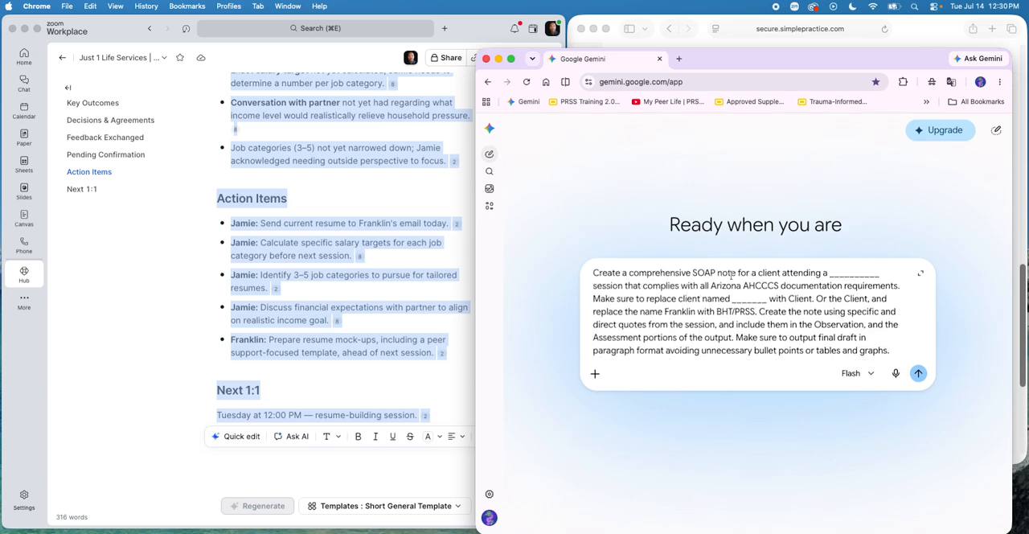
Step: Fill the prompt's session-type blank with "peer support" and its client-name blank with the client's first name
drag(881, 273, 829, 274)
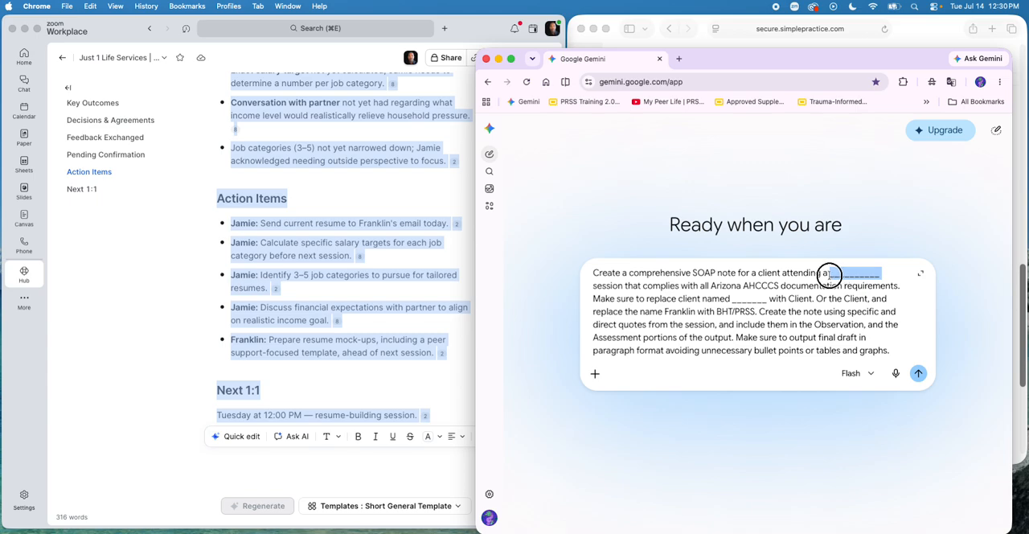
text(peer supp)
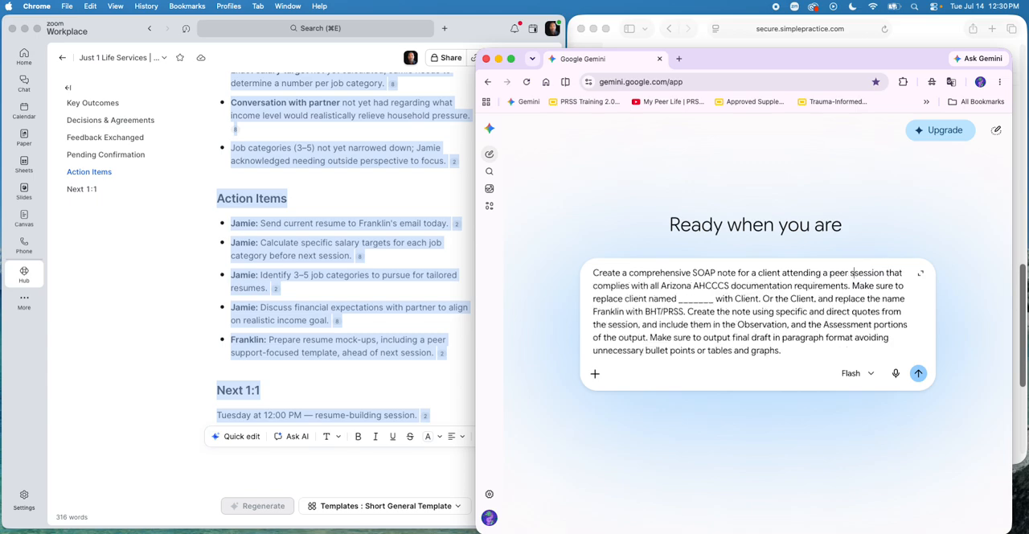
text(ort)
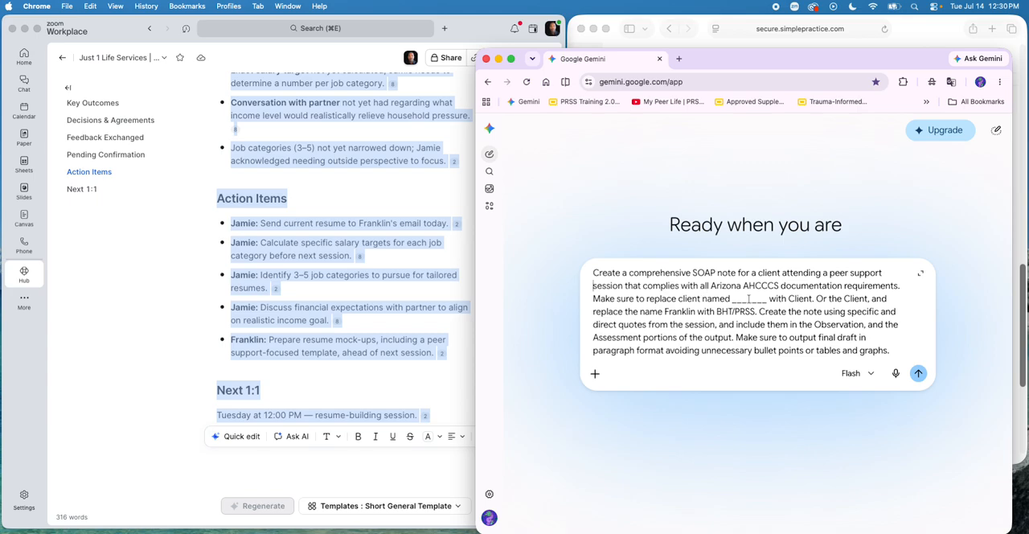
drag(767, 298, 732, 301)
text(J)
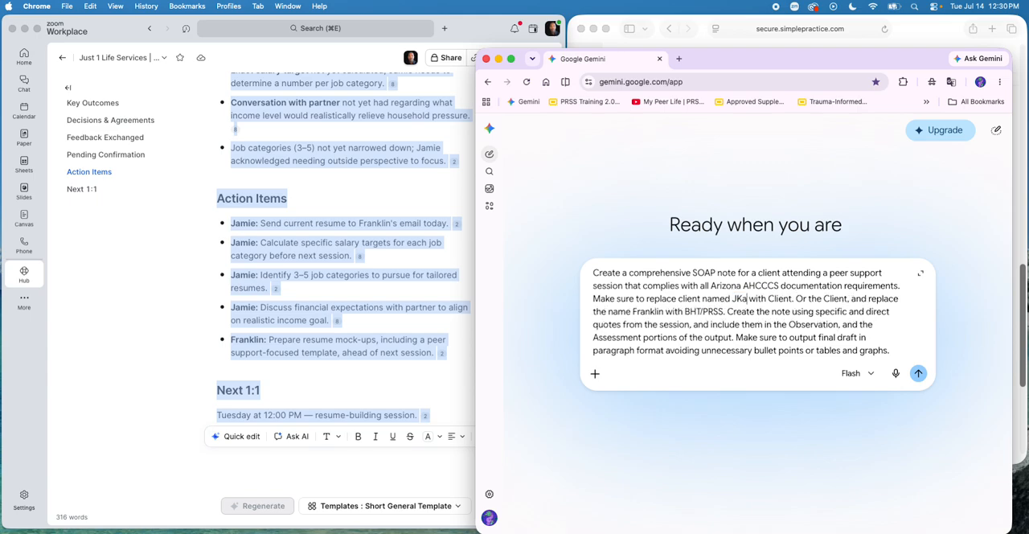
text(amie)
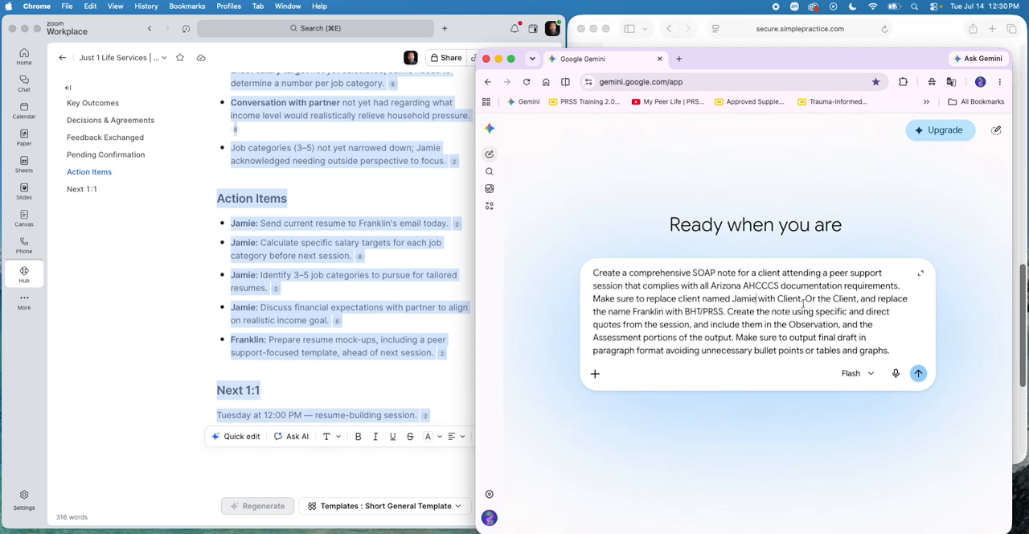
Step: Correct the replacement wording in the prompt to read "with Client, or the Client"
drag(815, 300, 802, 298)
text(, or)
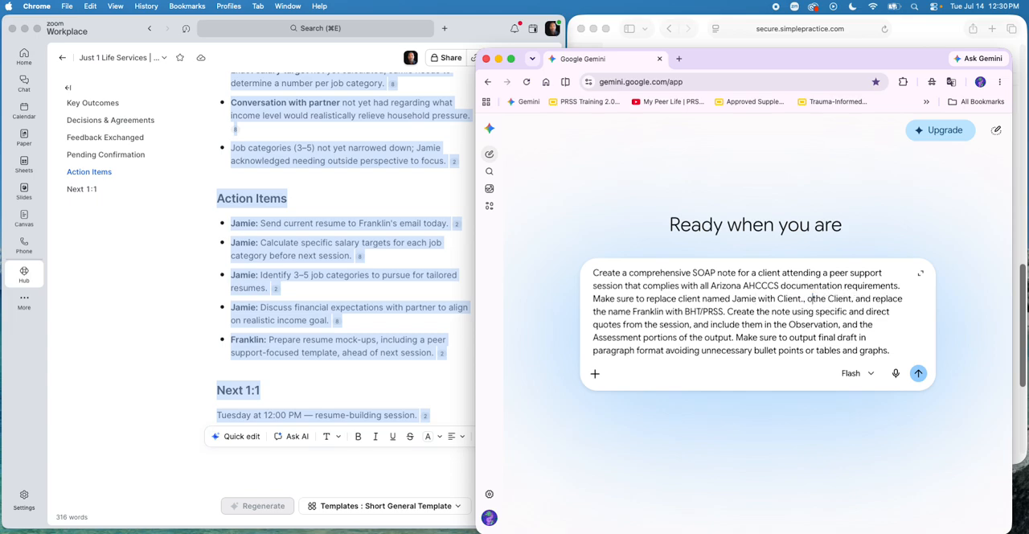
text(r)
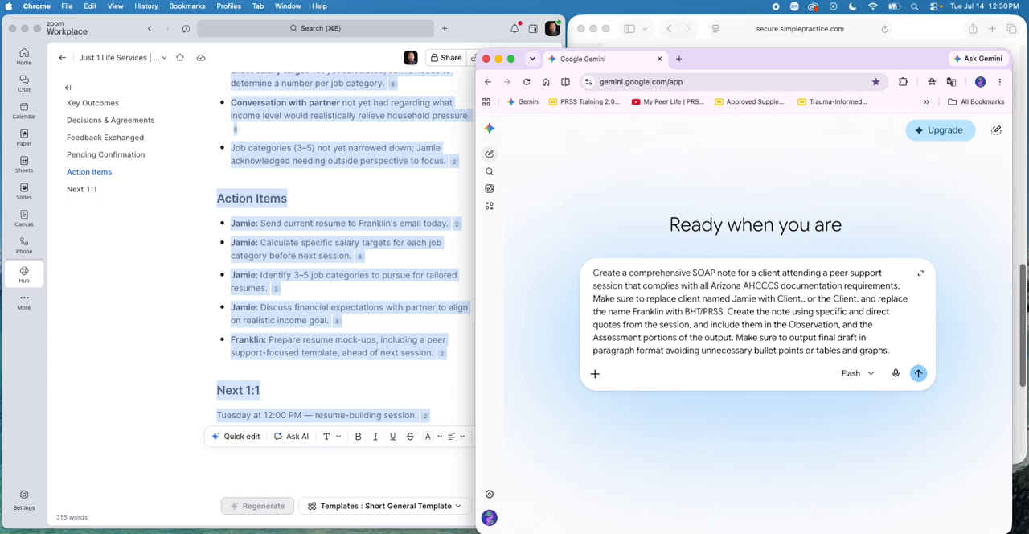
key(BackSpace)
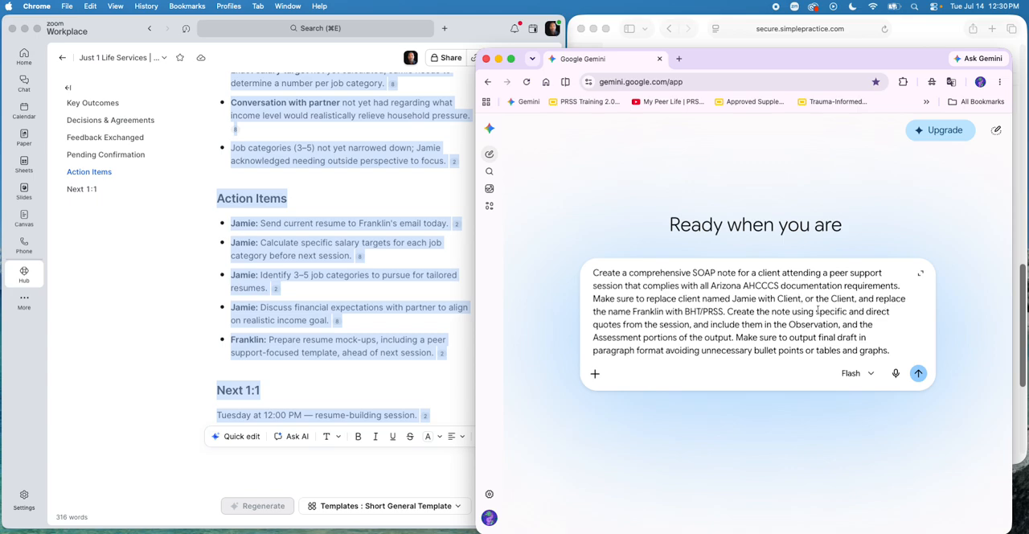
Step: Review the remaining prompt instructions and submit the prompt to generate the SOAP note
scroll(784, 304, down, 1)
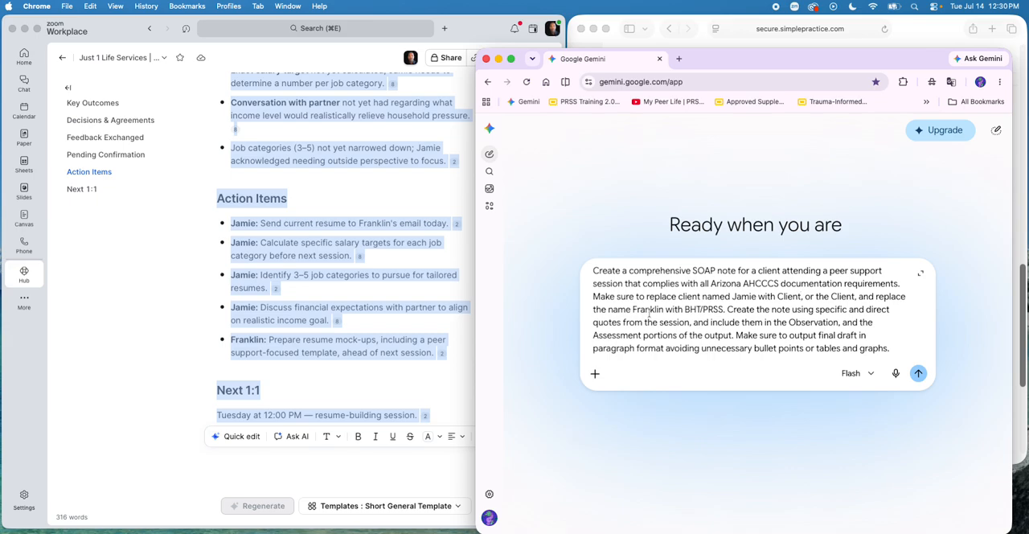
scroll(651, 313, down, 1)
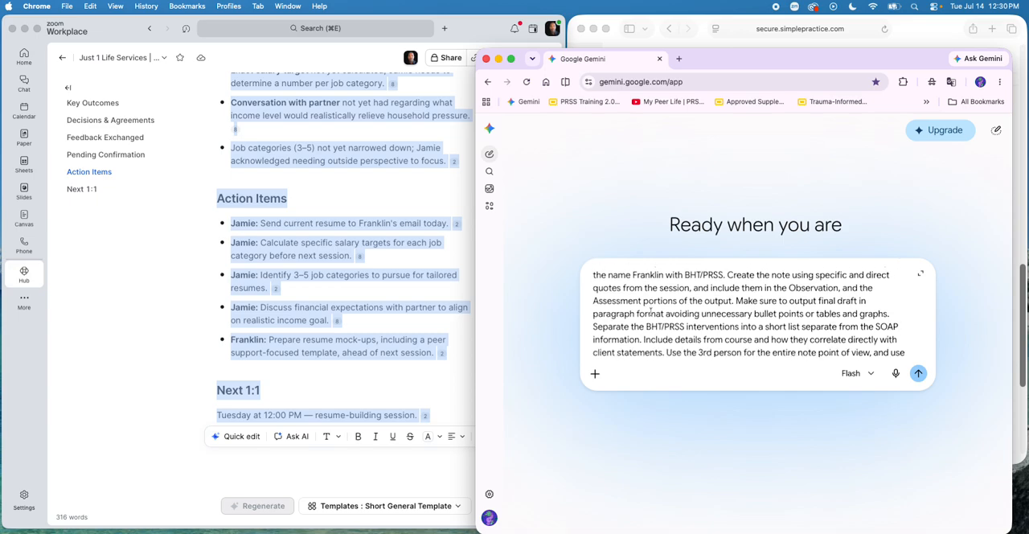
scroll(651, 312, down, 1)
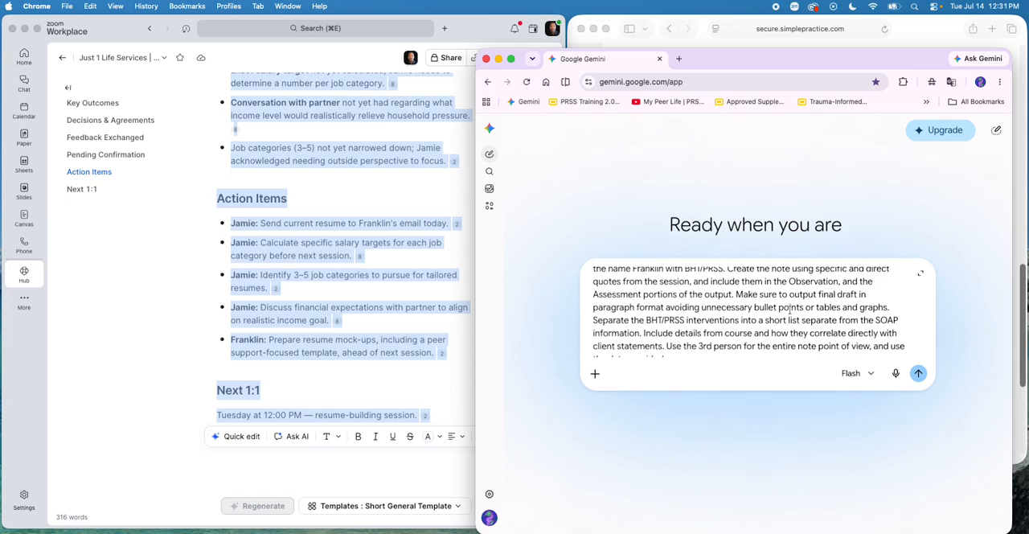
click(917, 373)
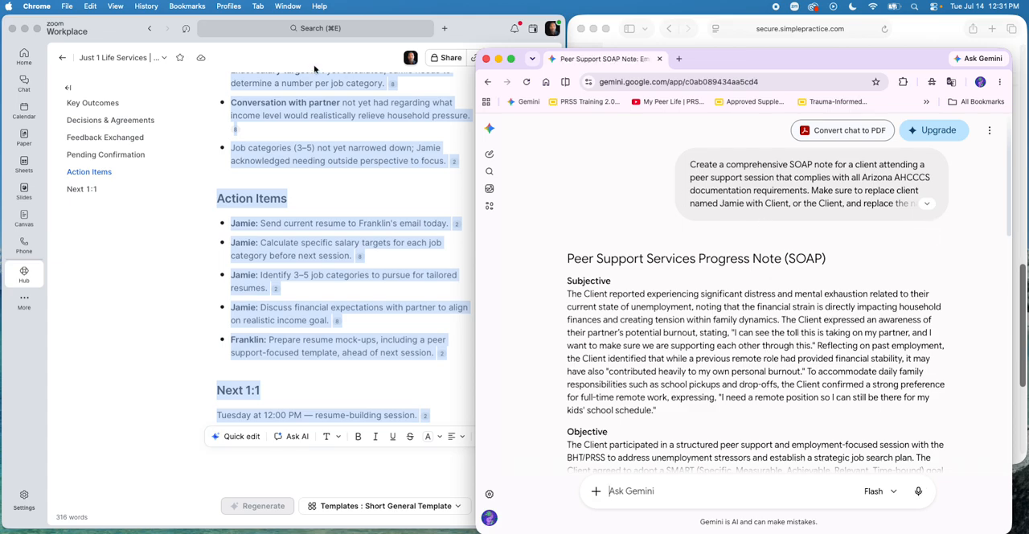
Step: Close the Zoom Workplace window and place the Gemini window beside the SimplePractice note
click(12, 28)
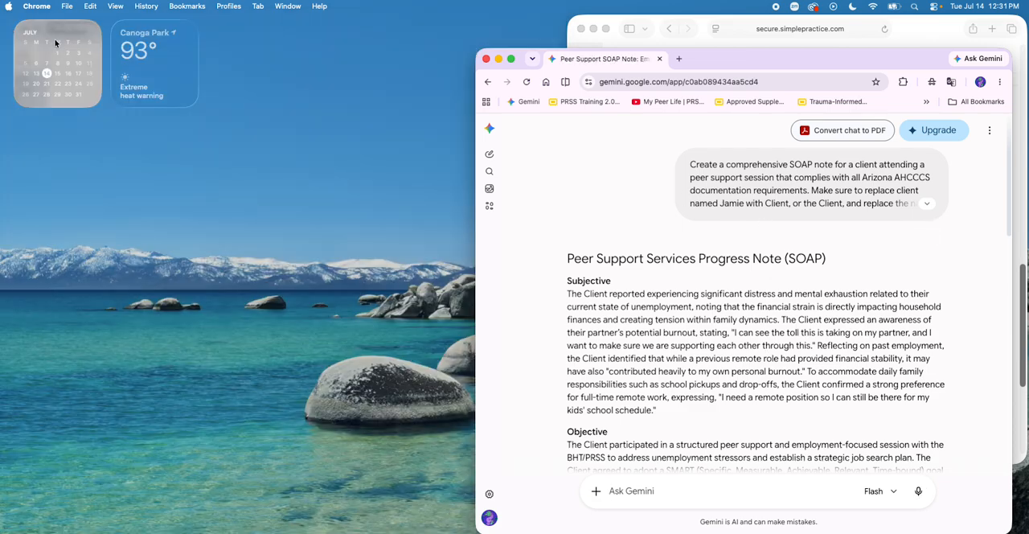
drag(725, 64, 277, 31)
Step: Copy the generated Subjective paragraph into the Subjective Complaint field of the SimplePractice note
scroll(677, 138, up, 3)
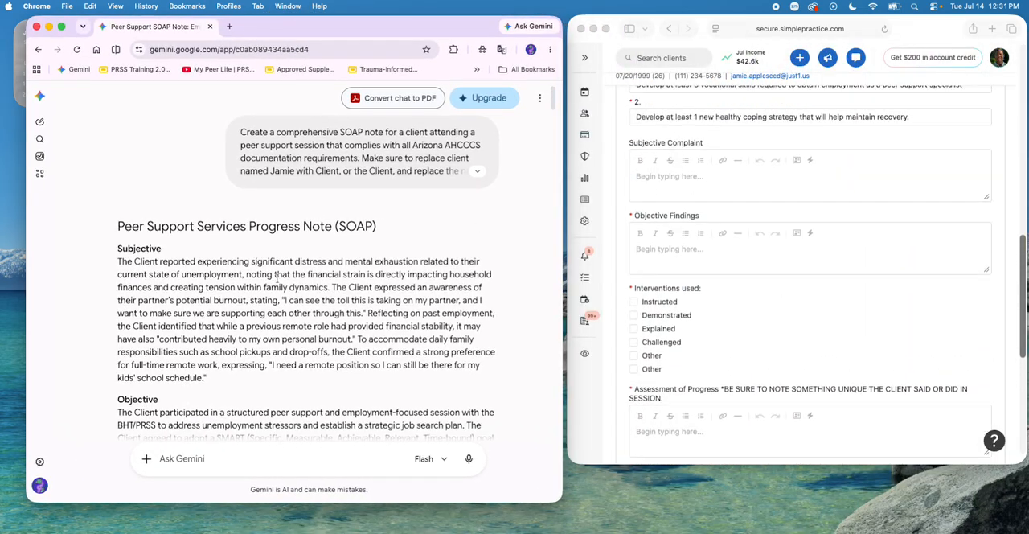
drag(252, 375, 104, 270)
key(super+c)
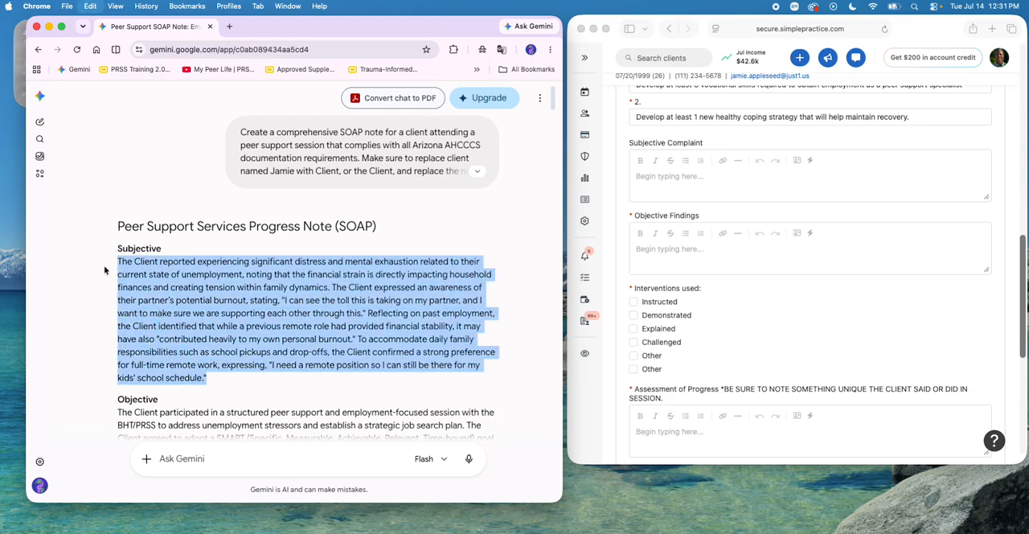
click(756, 188)
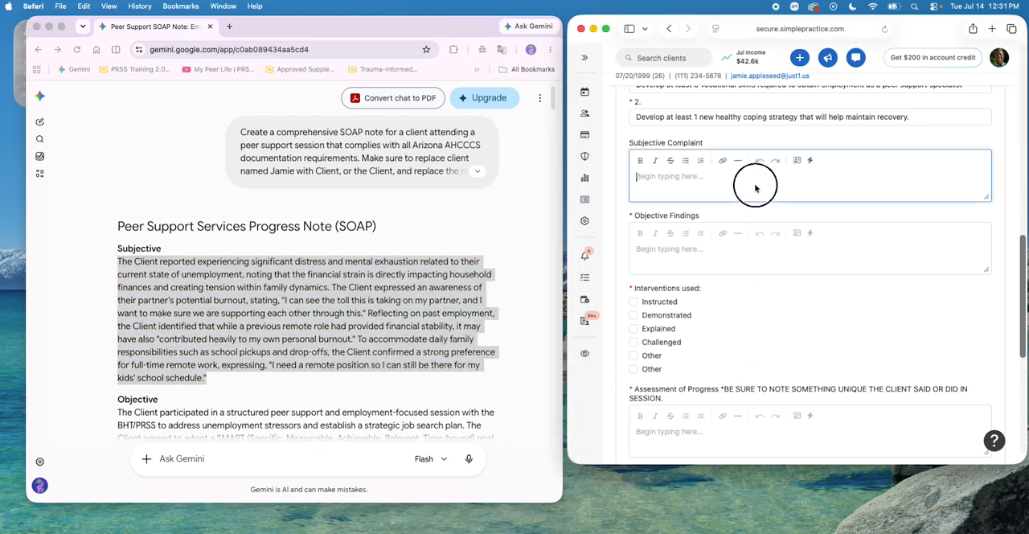
key(super+v)
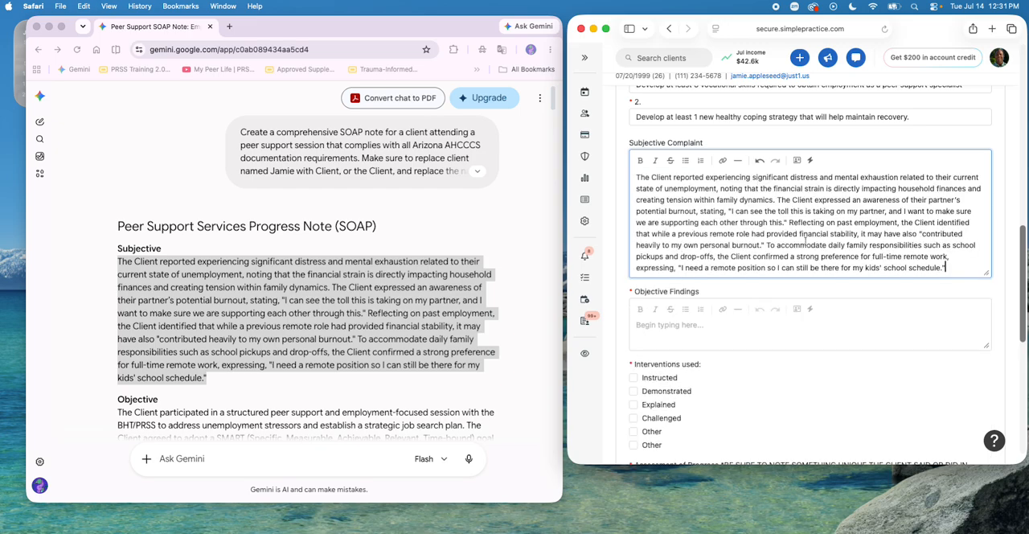
Step: Copy the generated Objective paragraph into the Objective Findings field of the SimplePractice note
scroll(464, 323, down, 5)
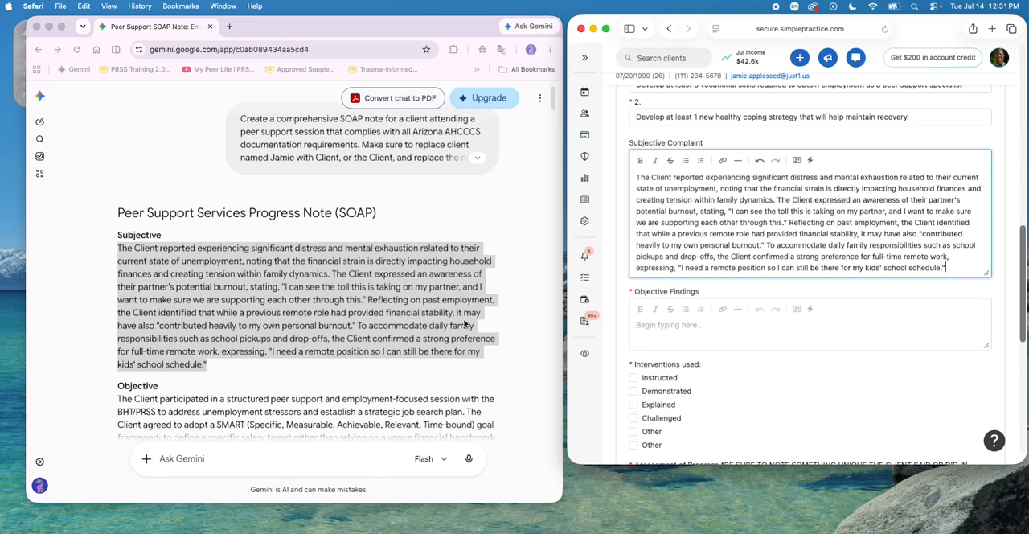
scroll(465, 323, down, 2)
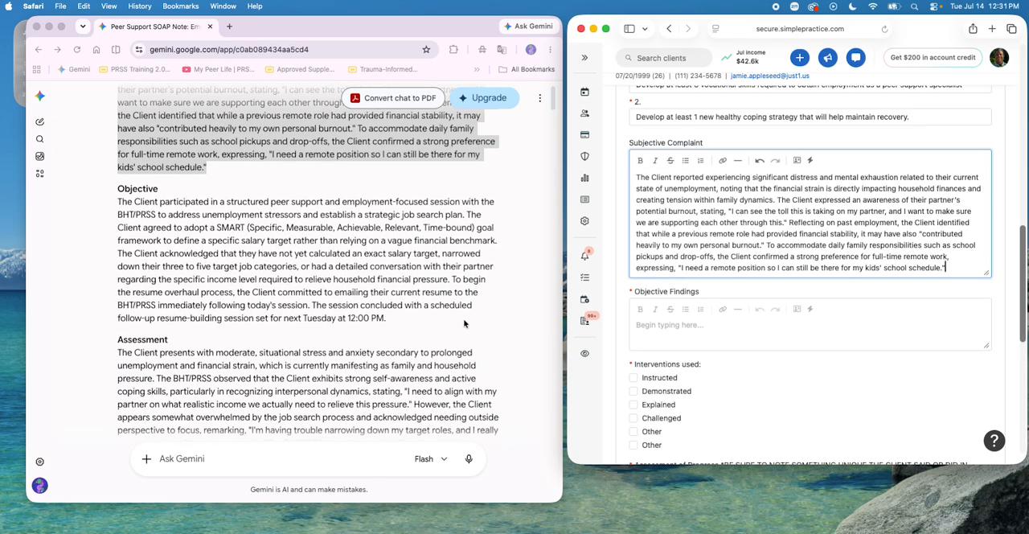
click(115, 204)
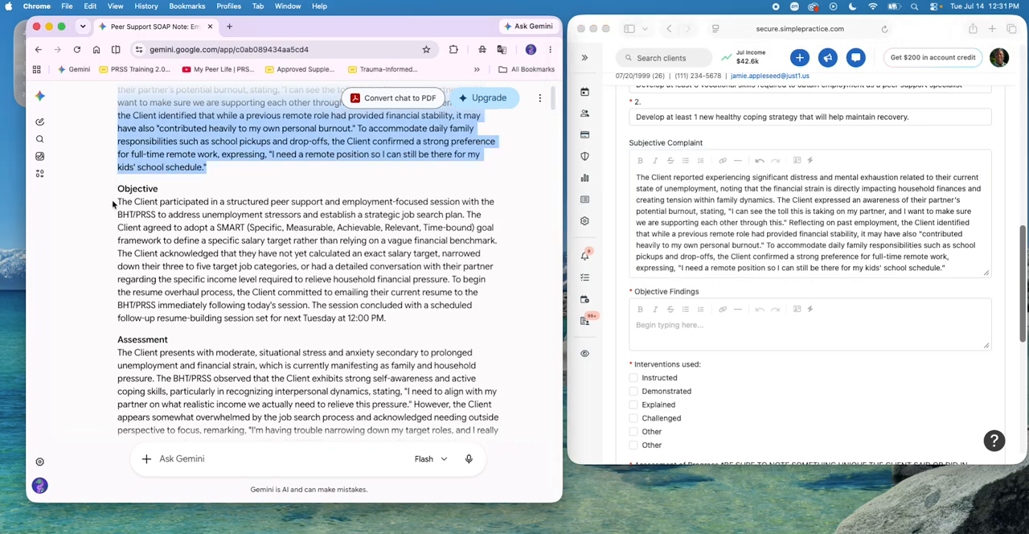
drag(114, 203, 415, 319)
key(super+c)
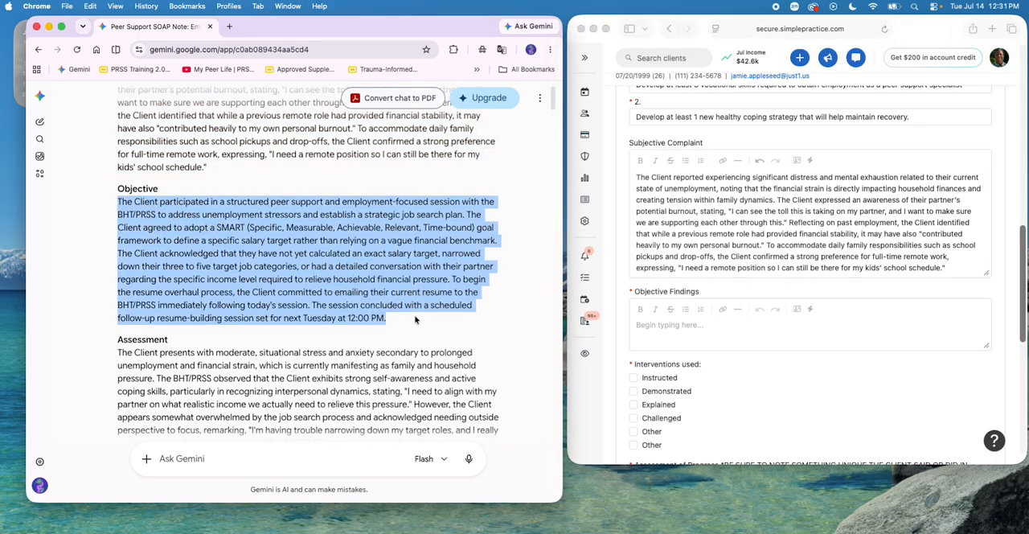
click(718, 323)
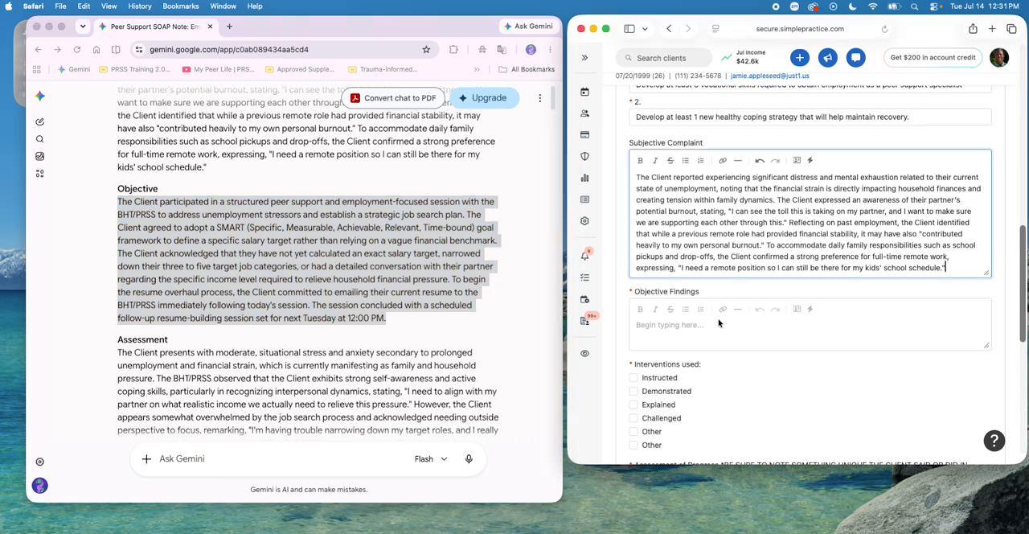
key(super+v)
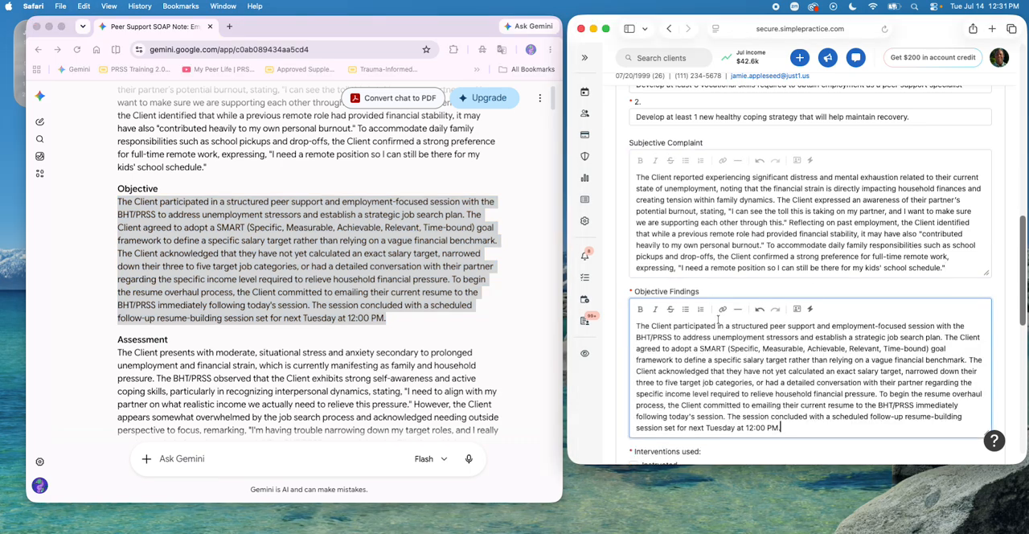
Step: Copy the generated Assessment paragraph into the Assessment of Progress field of the SimplePractice note
scroll(747, 337, down, 2)
scroll(751, 343, down, 2)
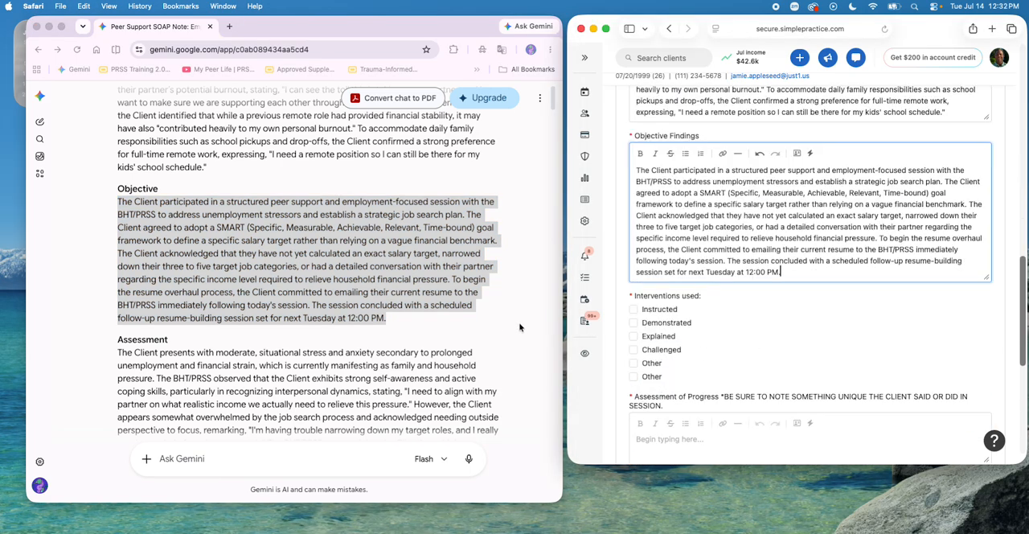
scroll(398, 324, down, 4)
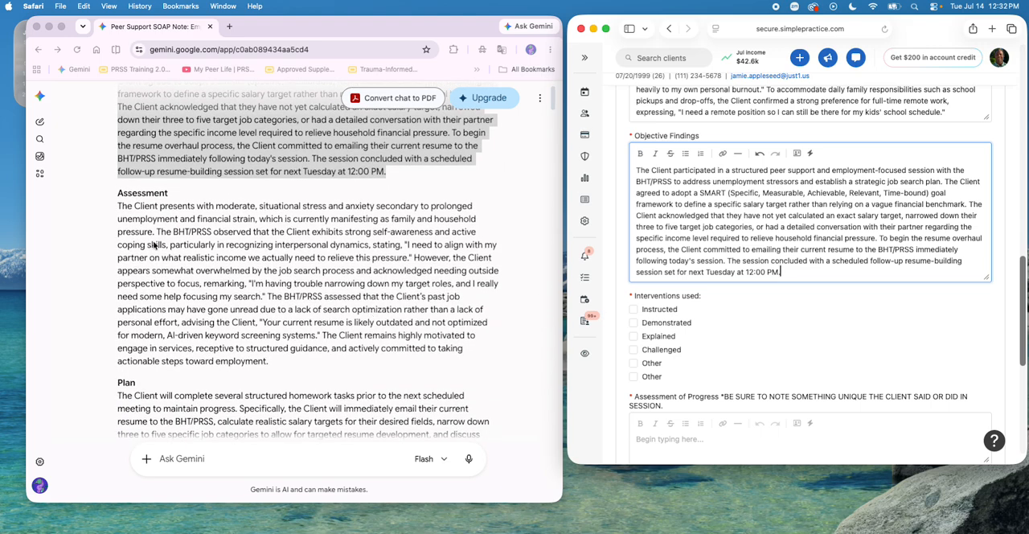
click(116, 209)
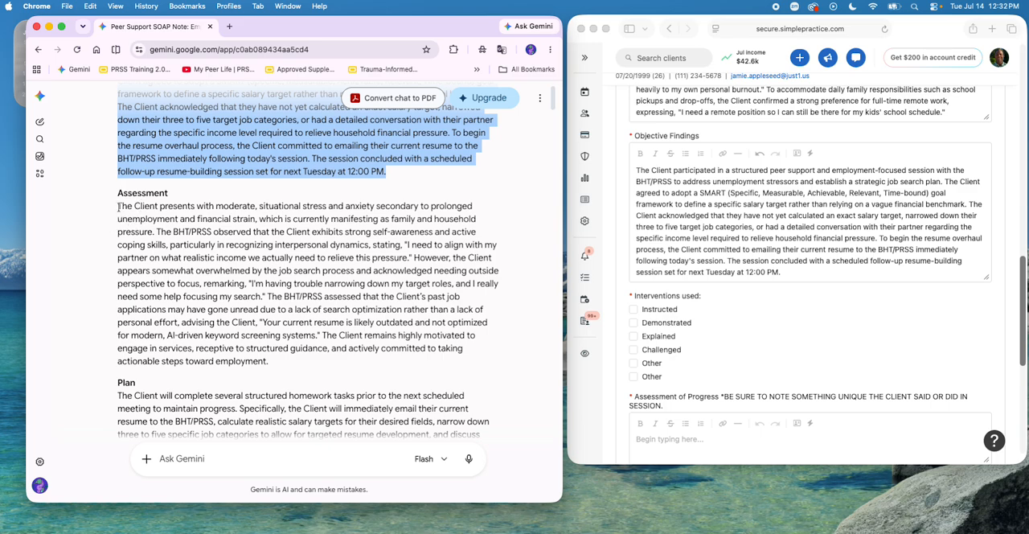
drag(116, 207, 314, 362)
key(super+c)
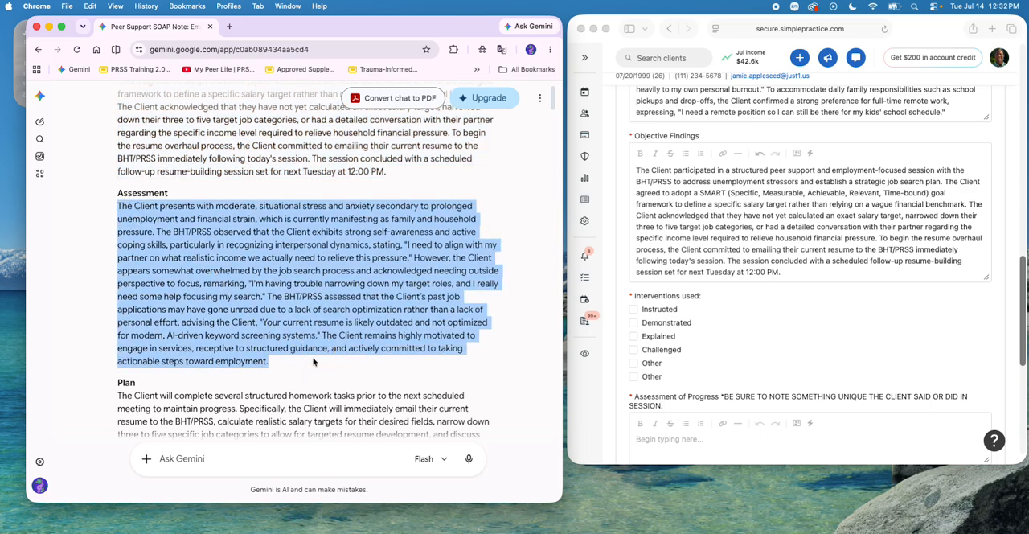
scroll(766, 380, down, 3)
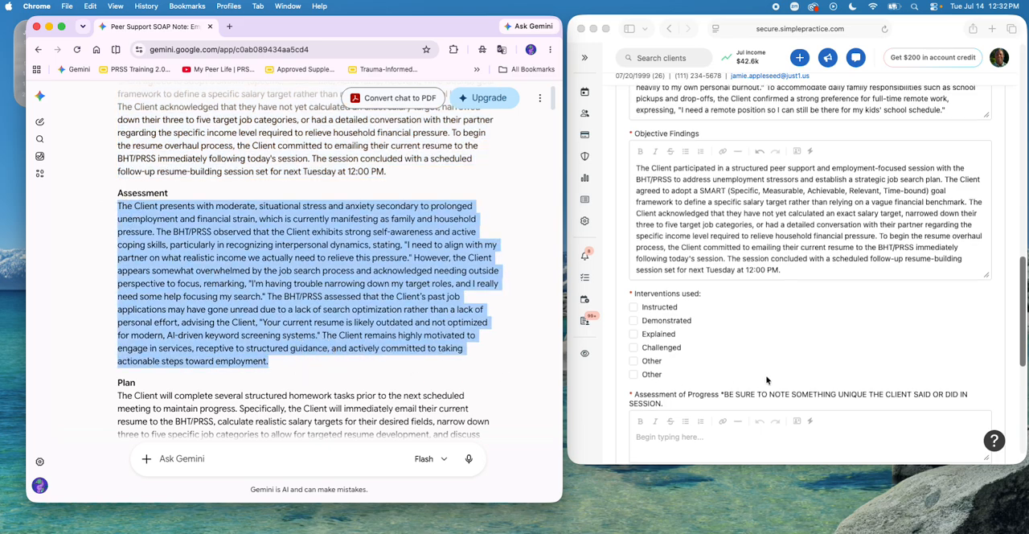
click(745, 362)
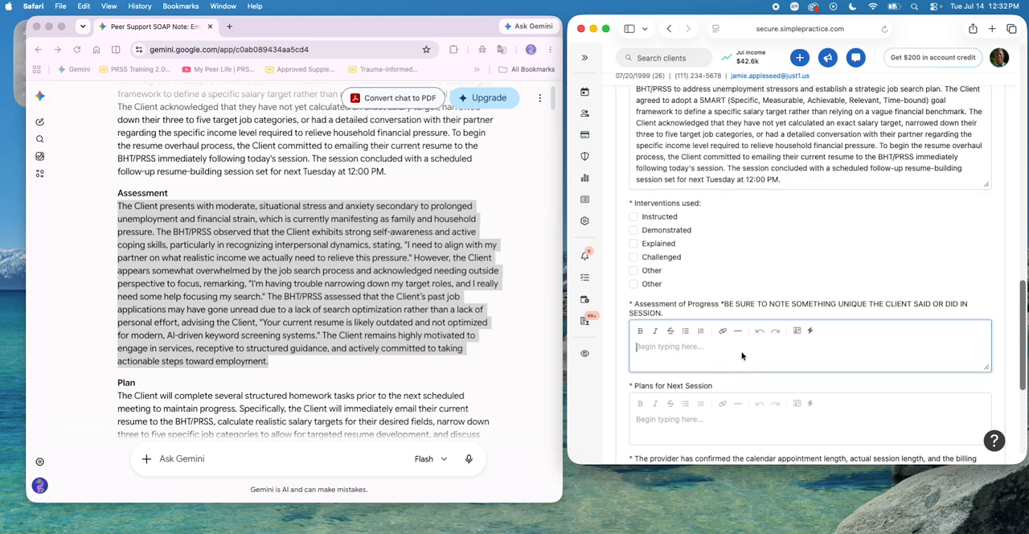
key(super+v)
scroll(740, 355, down, 4)
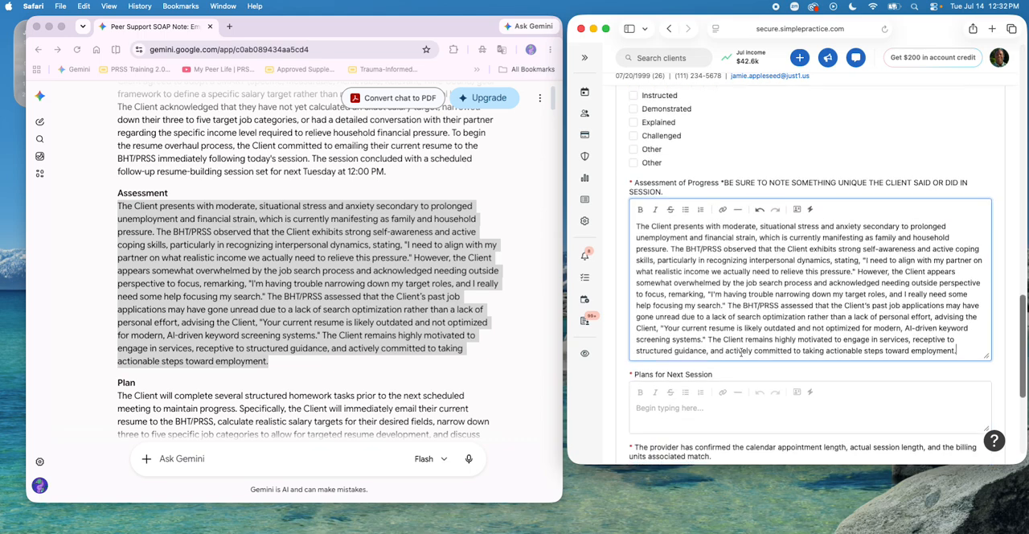
Step: Copy the generated Plan paragraph into the Plans for Next Session field of the SimplePractice note
scroll(410, 331, down, 2)
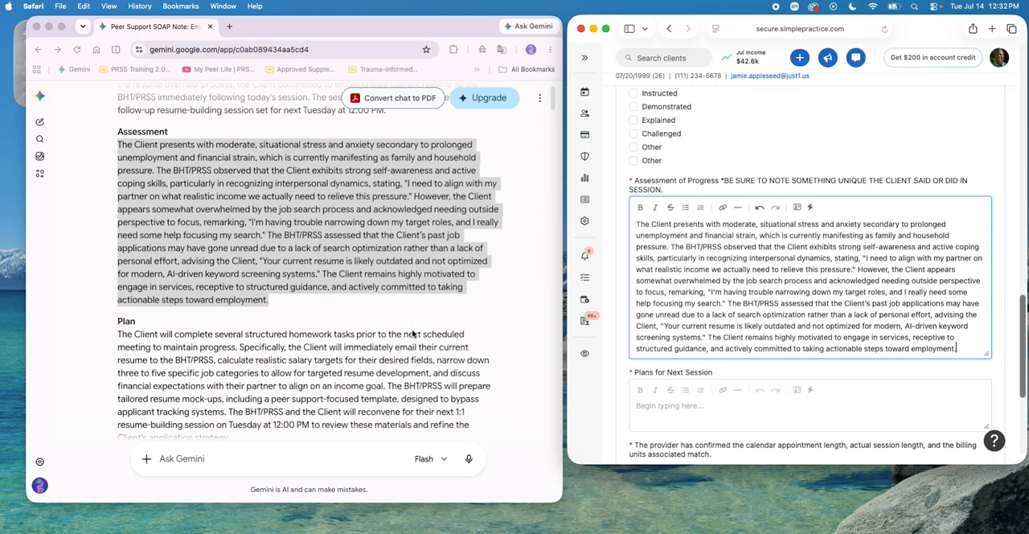
scroll(413, 332, down, 2)
click(115, 270)
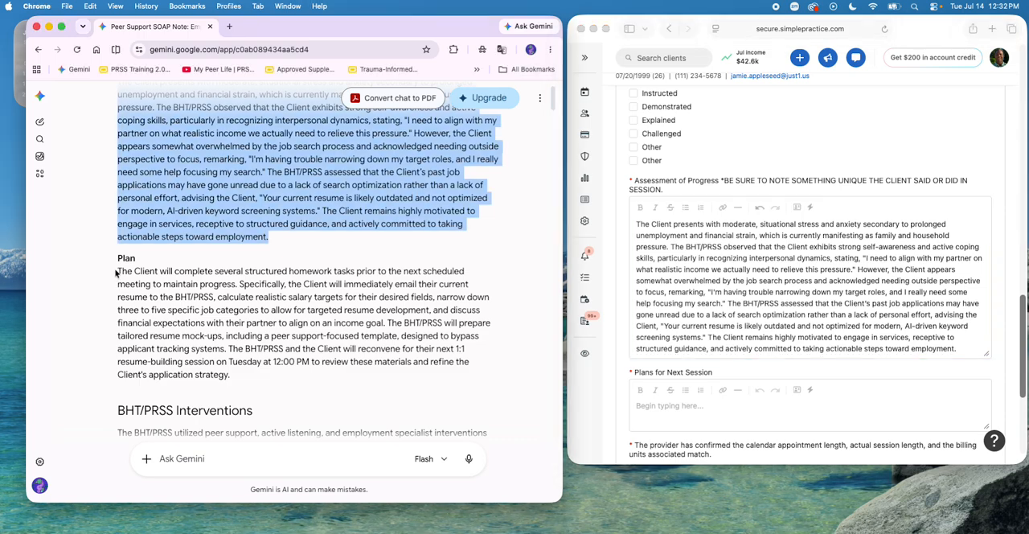
drag(115, 271, 255, 375)
key(super+c)
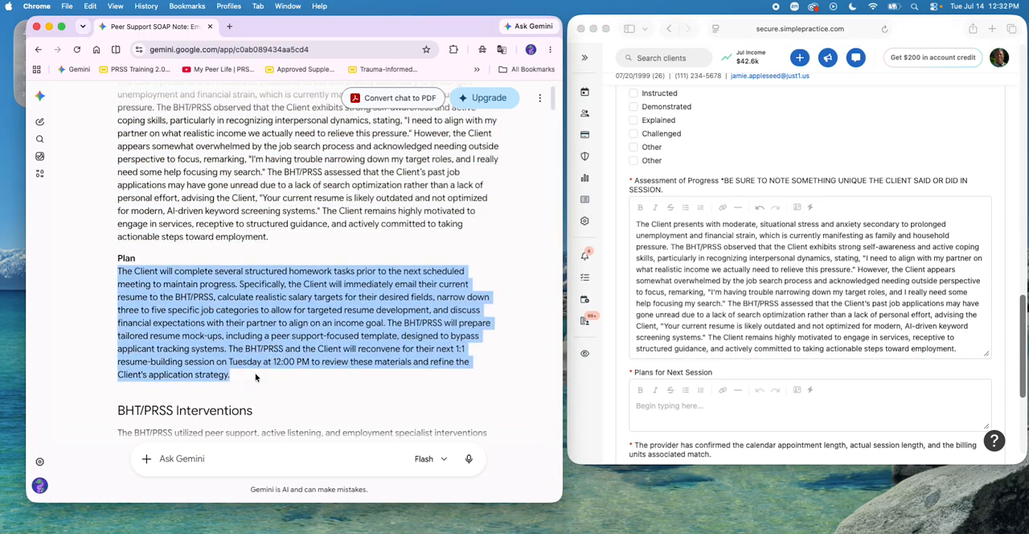
click(692, 409)
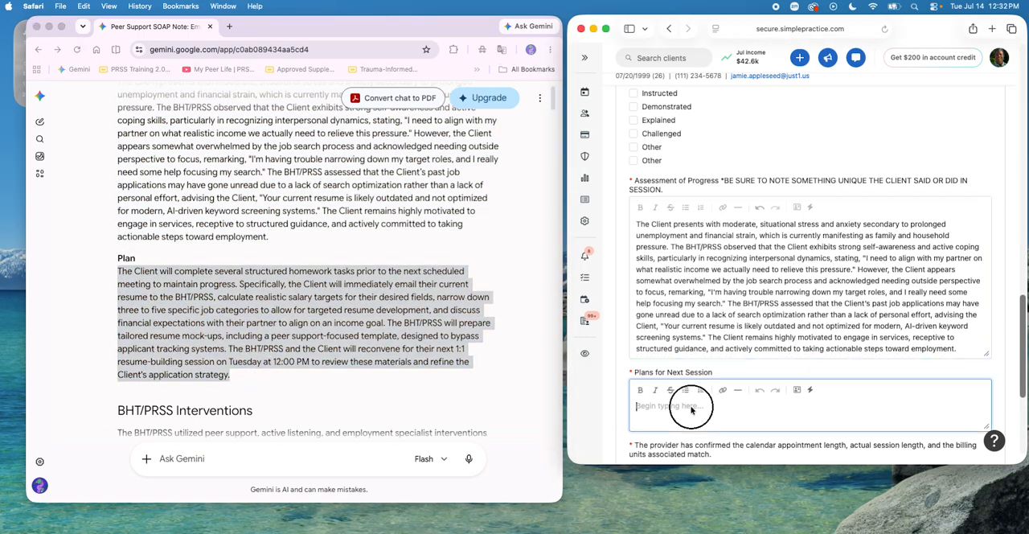
key(super+v)
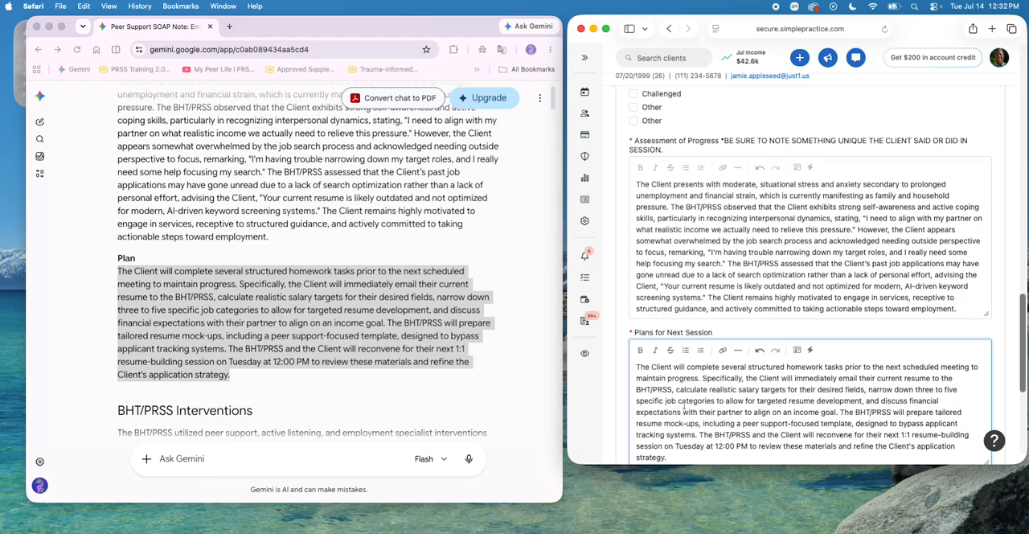
Step: Enable the first Other intervention and copy the BHT/PRSS Interventions introduction into its description, starting from "BHT/PRSS utilized peer support"
scroll(687, 398, up, 3)
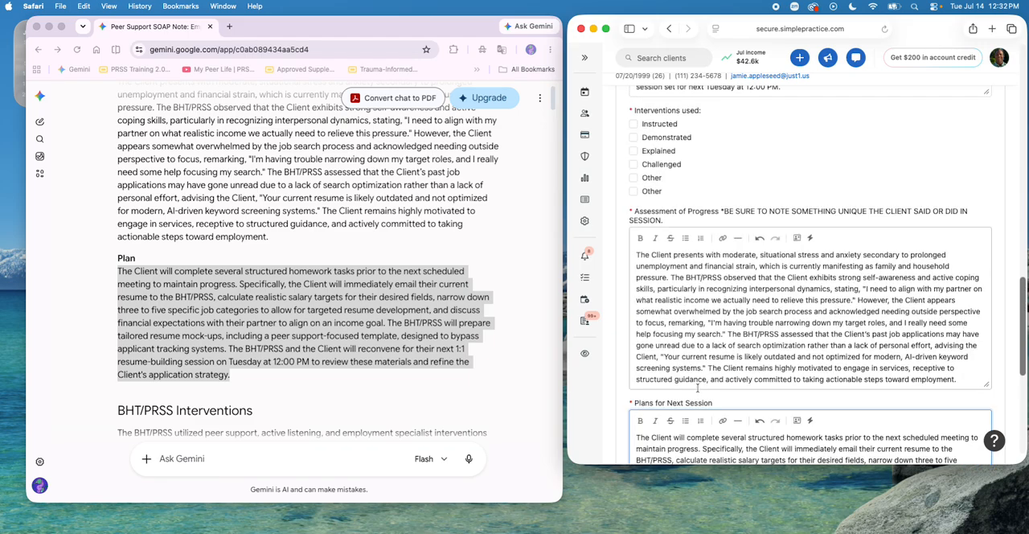
scroll(364, 318, down, 3)
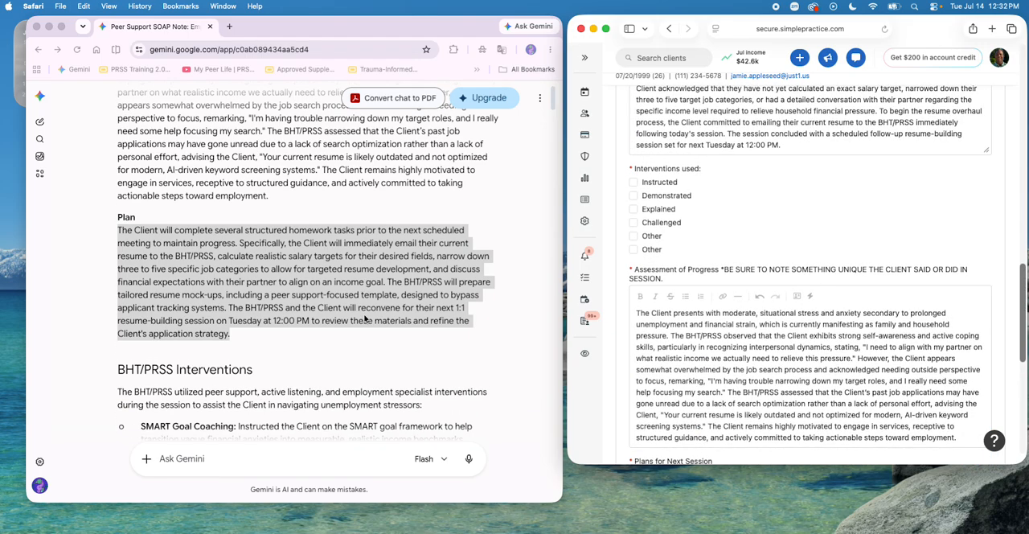
scroll(364, 318, down, 3)
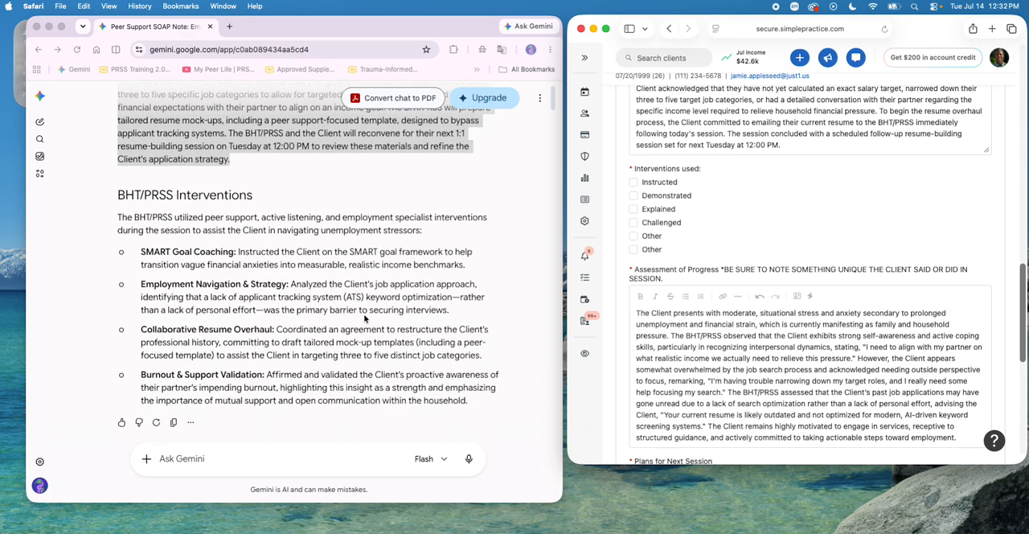
click(133, 221)
click(134, 218)
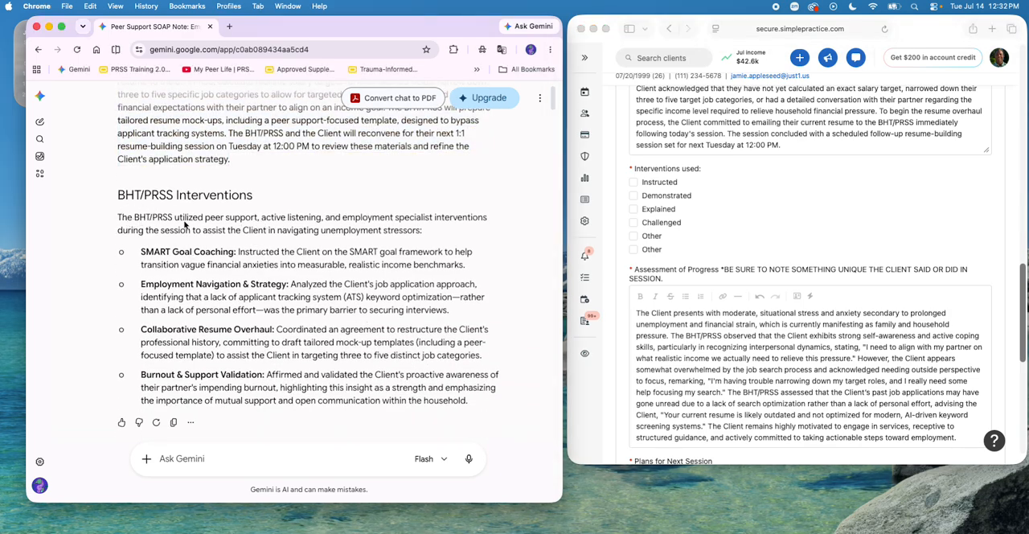
drag(134, 217, 433, 230)
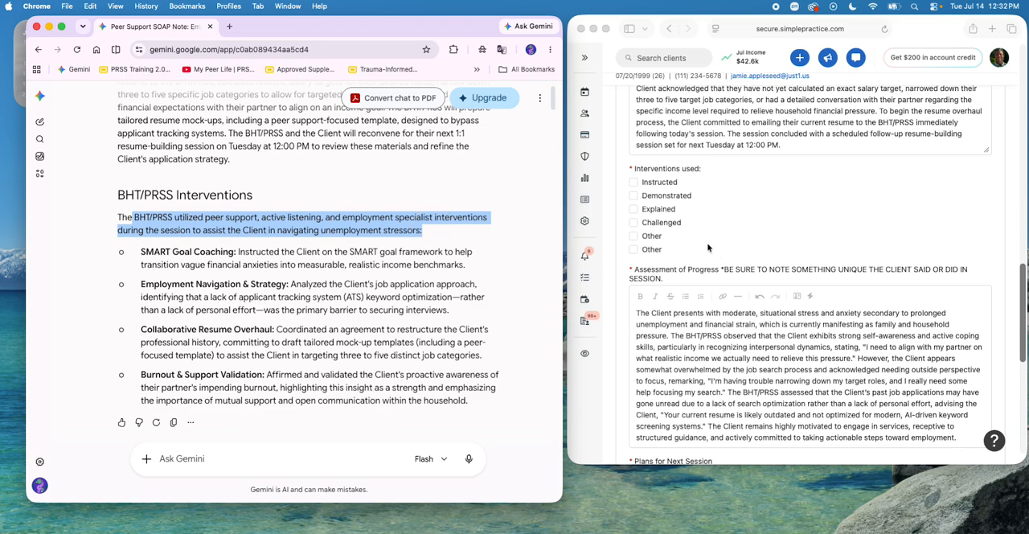
click(641, 235)
double_click(645, 235)
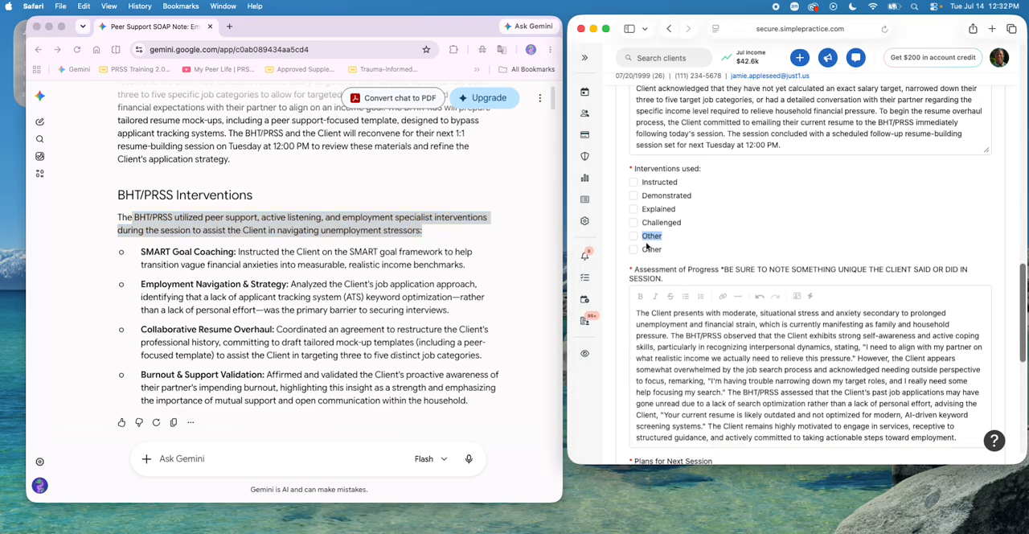
click(644, 252)
key(super+v)
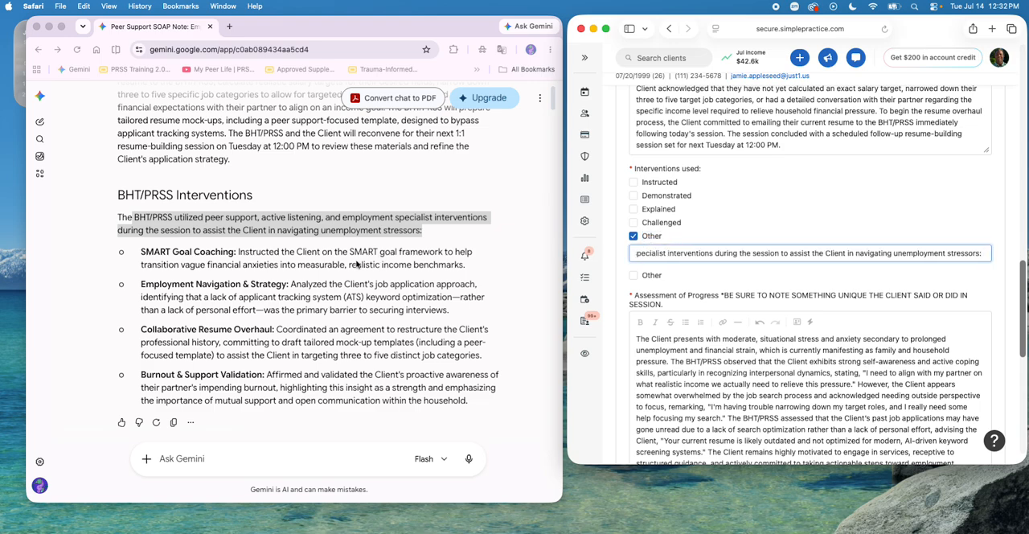
Step: Enable the Instructed intervention and describe it with "BHT/PRSS" followed by the text copied from the SMART Goal Coaching bullet
key(super+Tab)
click(238, 251)
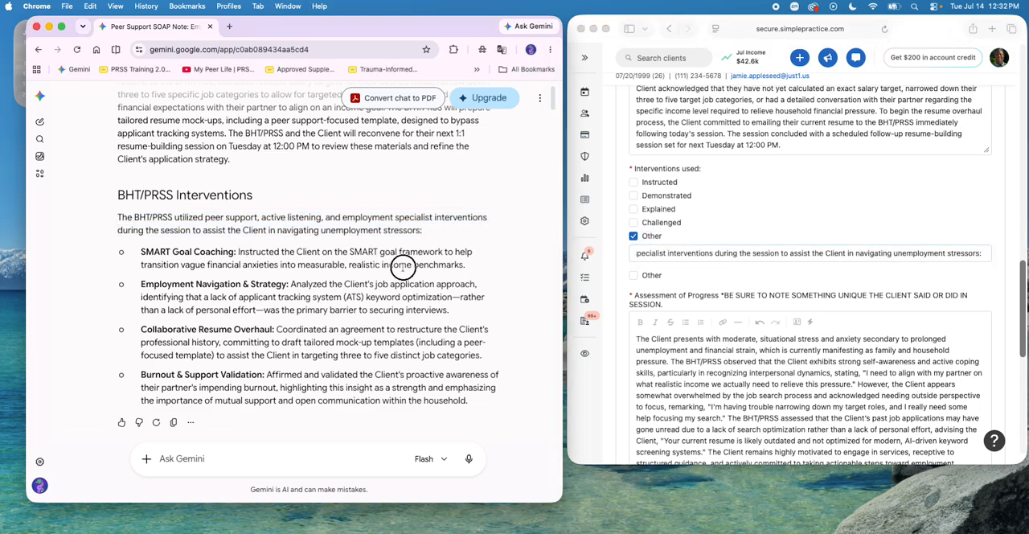
drag(238, 251, 481, 267)
key(super+c)
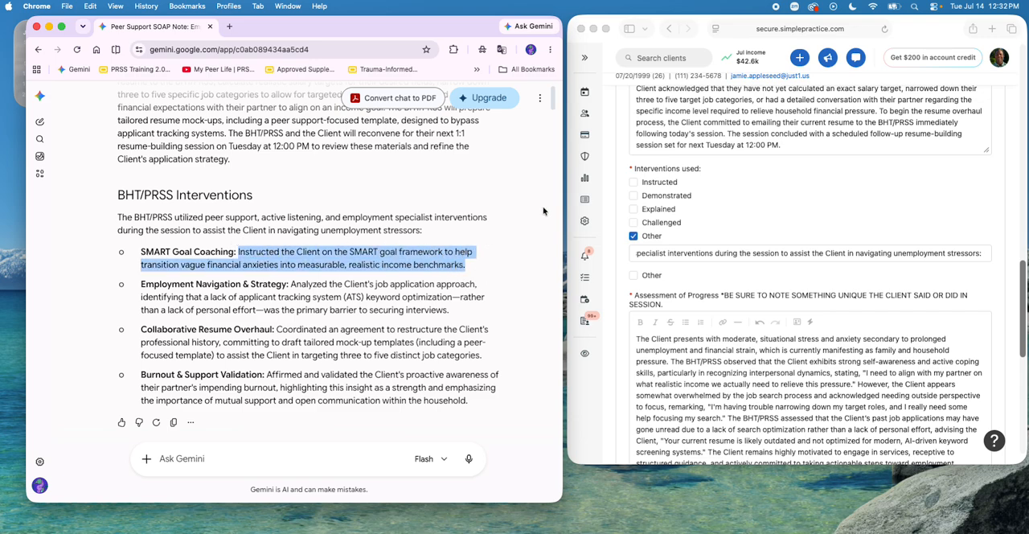
click(635, 183)
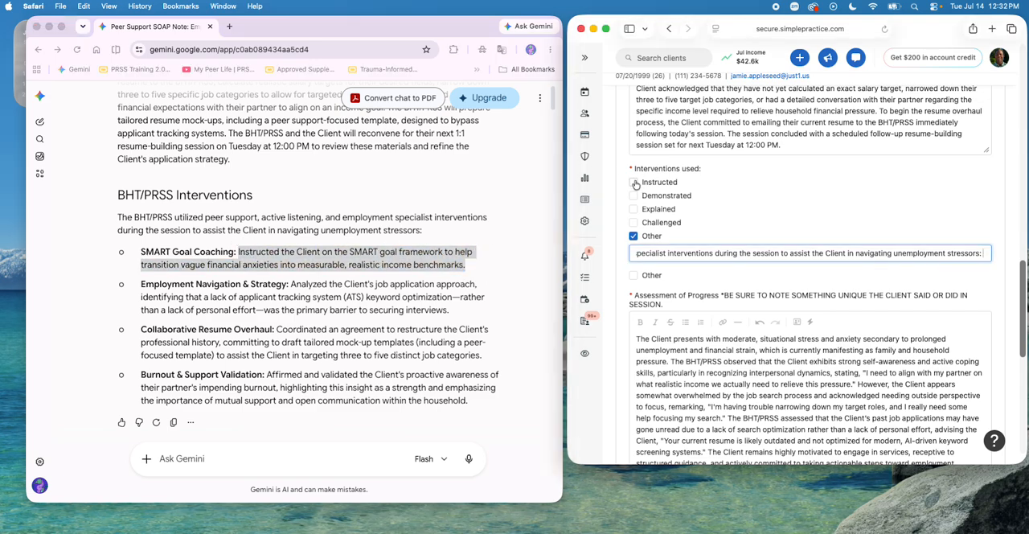
click(634, 184)
click(665, 202)
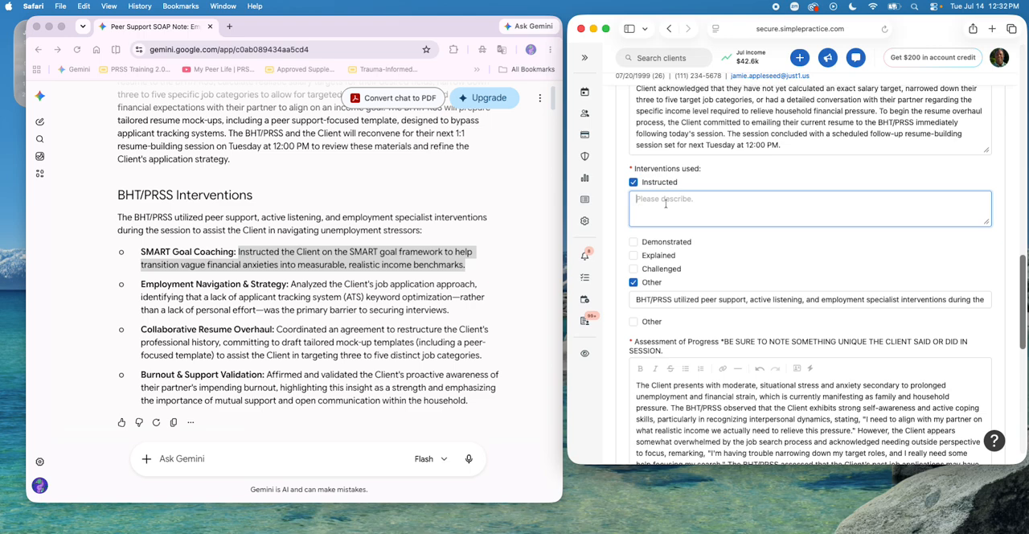
text(BHT/PRSS)
key(super+v)
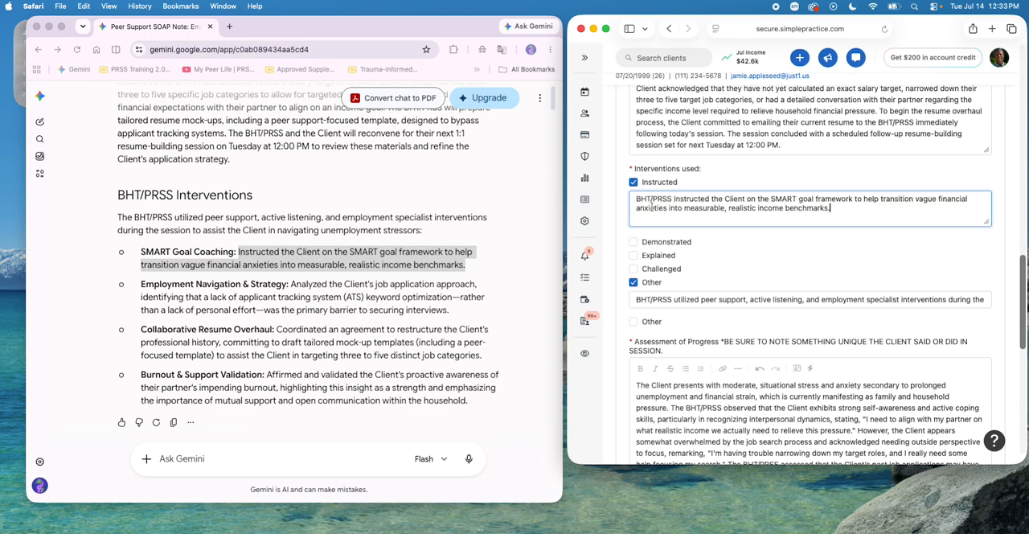
Step: Append the text of the Employment Navigation & Strategy bullet to the end of the first Other intervention's description
click(327, 286)
click(297, 284)
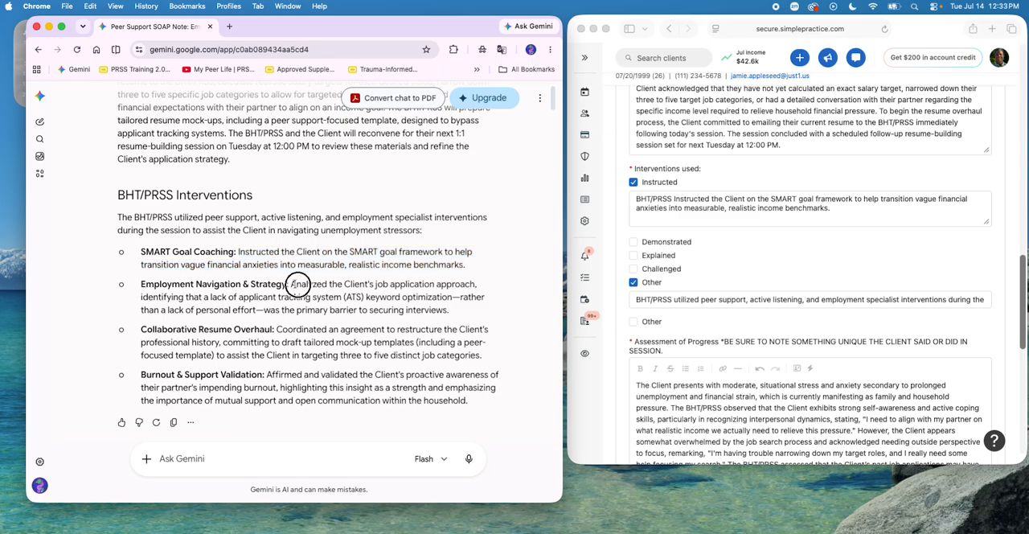
drag(294, 284, 461, 310)
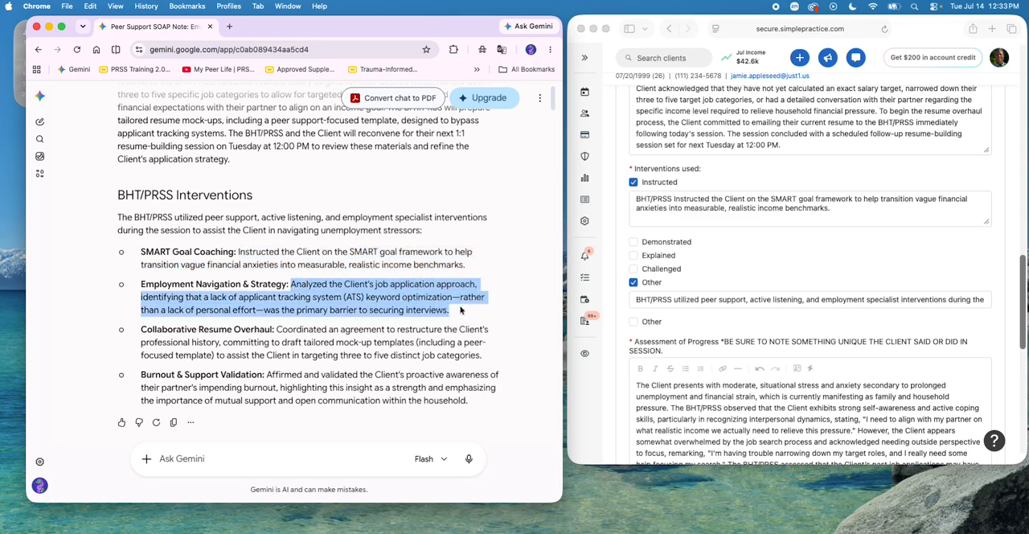
key(super+c)
click(931, 301)
click(931, 301)
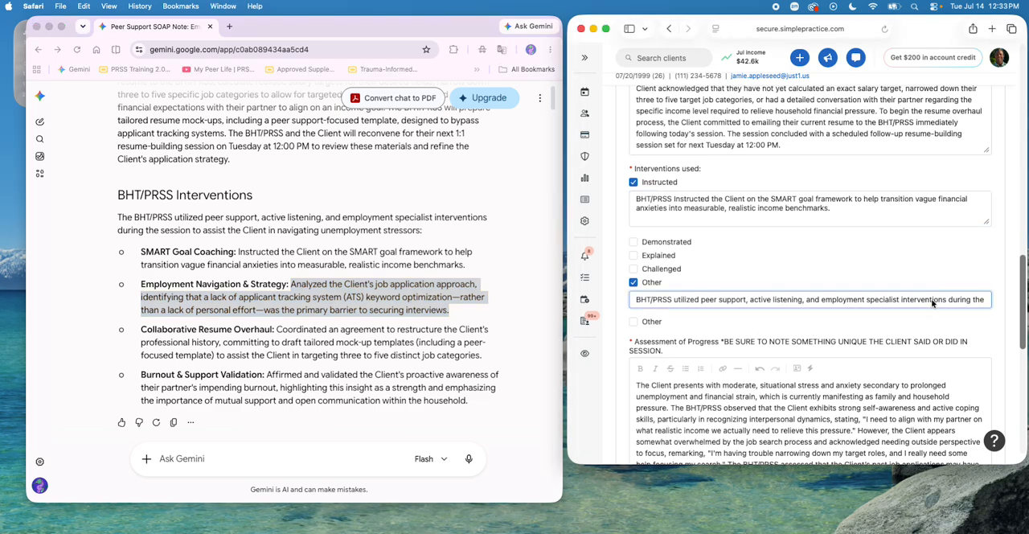
key(Down)
key(super+v)
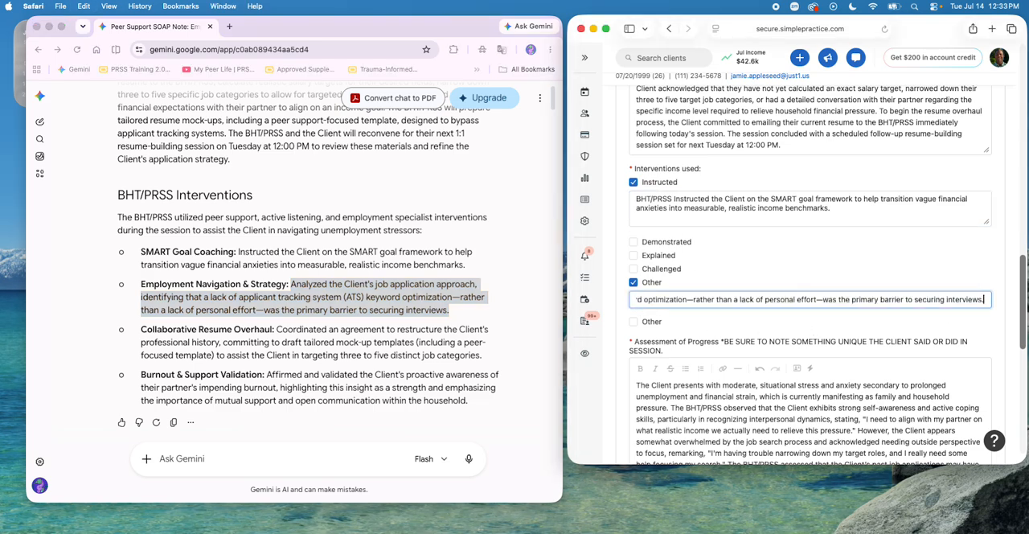
Step: Enable the second Other intervention and copy the text of the Collaborative Resume Overhaul bullet into its description
click(451, 339)
drag(279, 330, 487, 363)
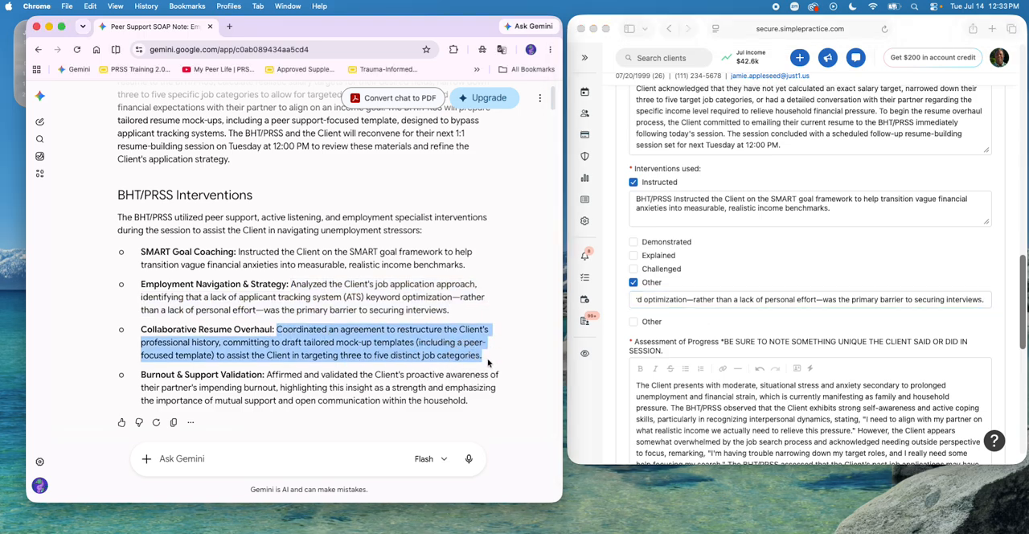
click(641, 324)
click(639, 324)
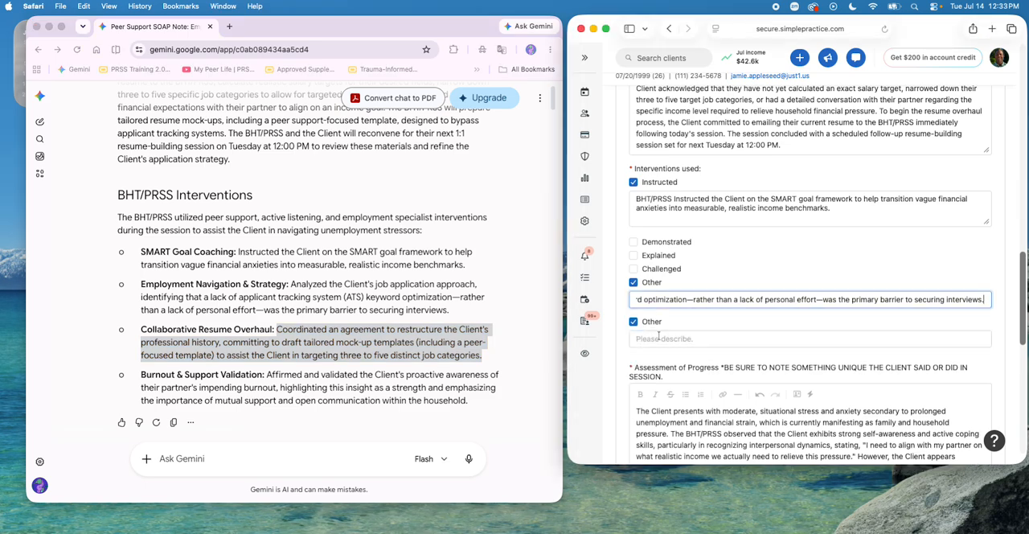
click(659, 337)
key(super+v)
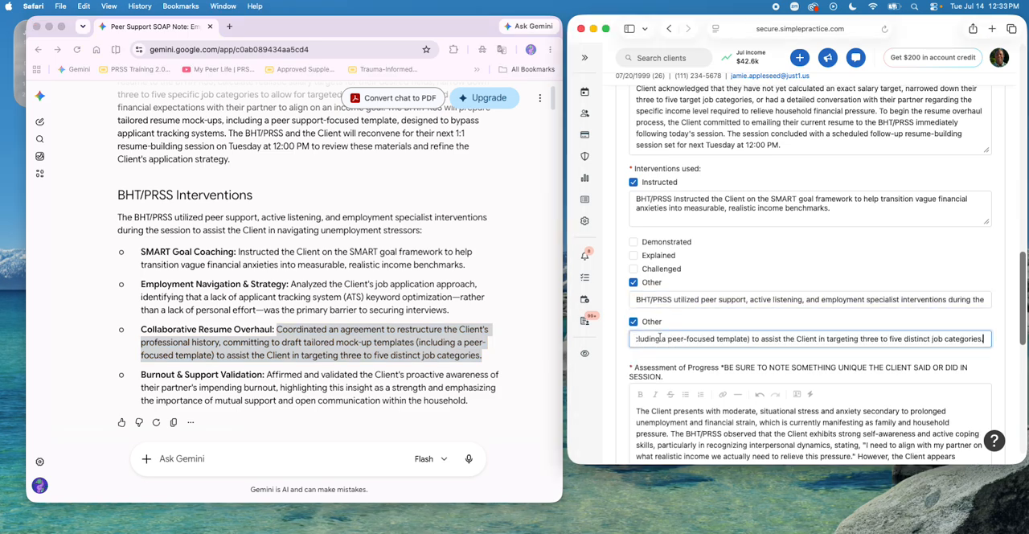
Step: Append the text of the Burnout & Support Validation bullet to the second Other description and return to the start of that description
click(359, 384)
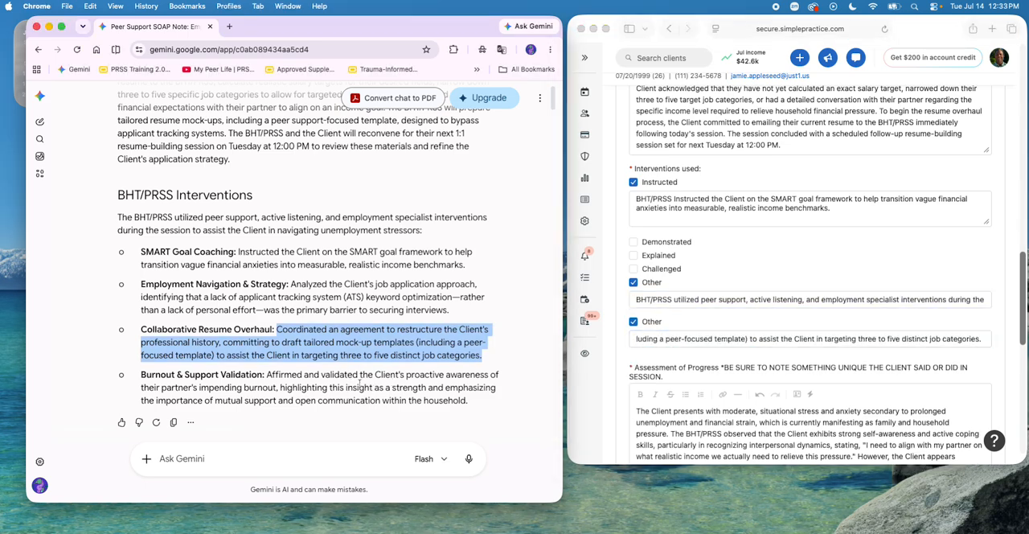
drag(268, 374, 487, 401)
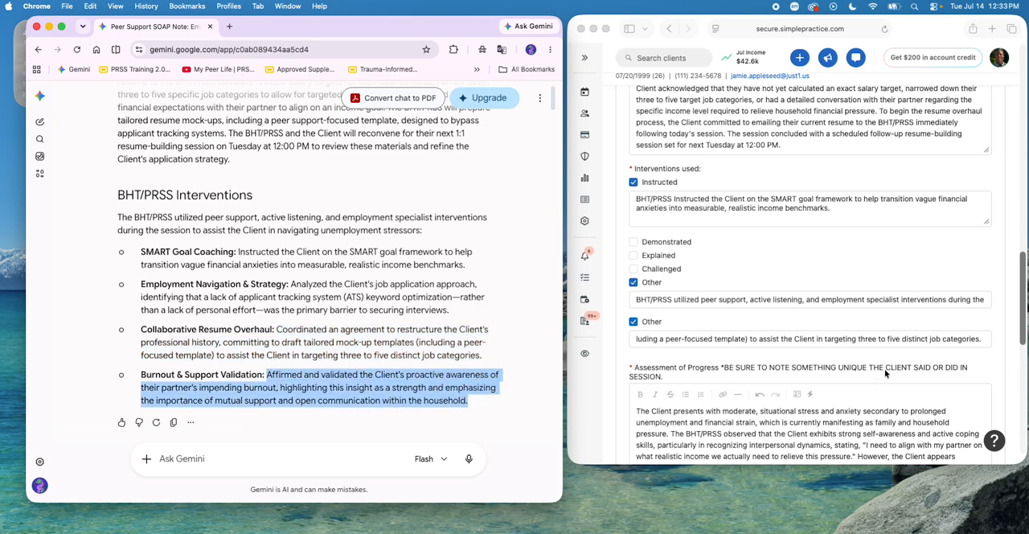
click(984, 340)
key(cmd+v)
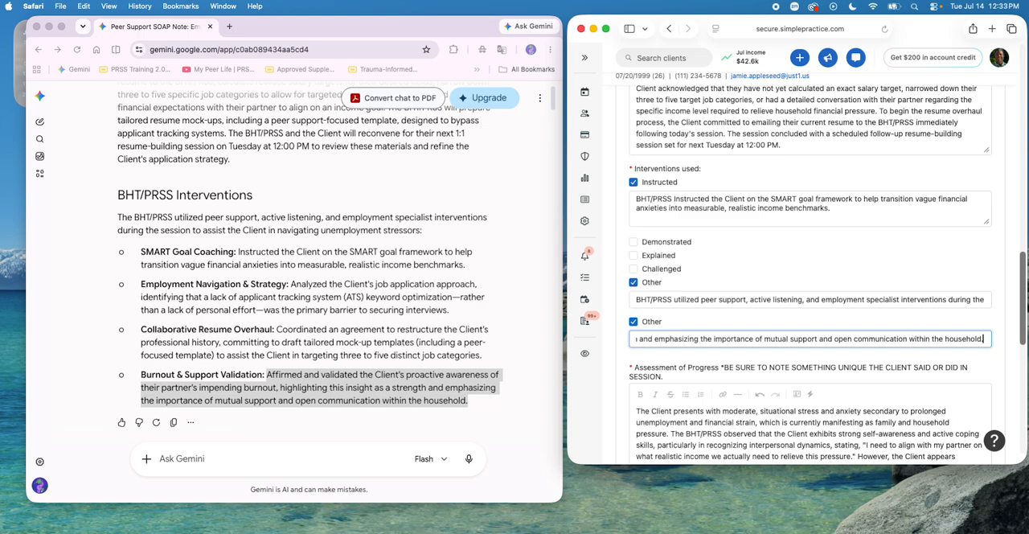
key(Up)
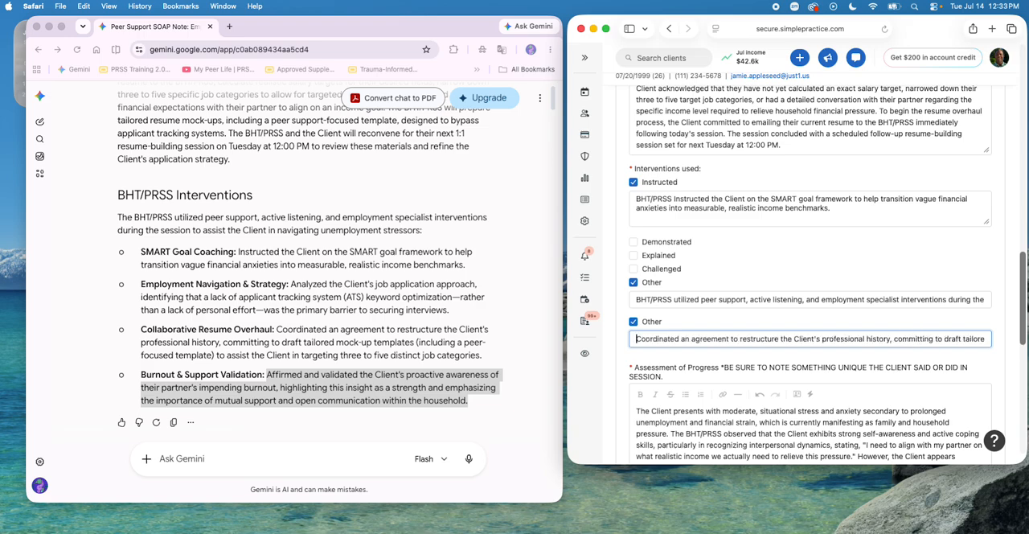
Step: Prefix the second Other intervention's description with "BHT/PRSS"
text(BHT/P)
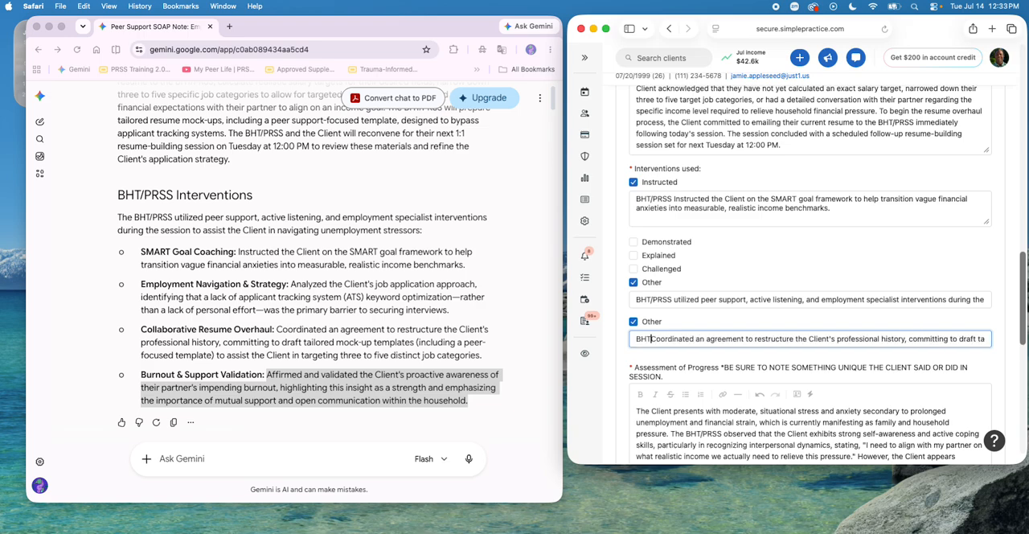
text(RSS)
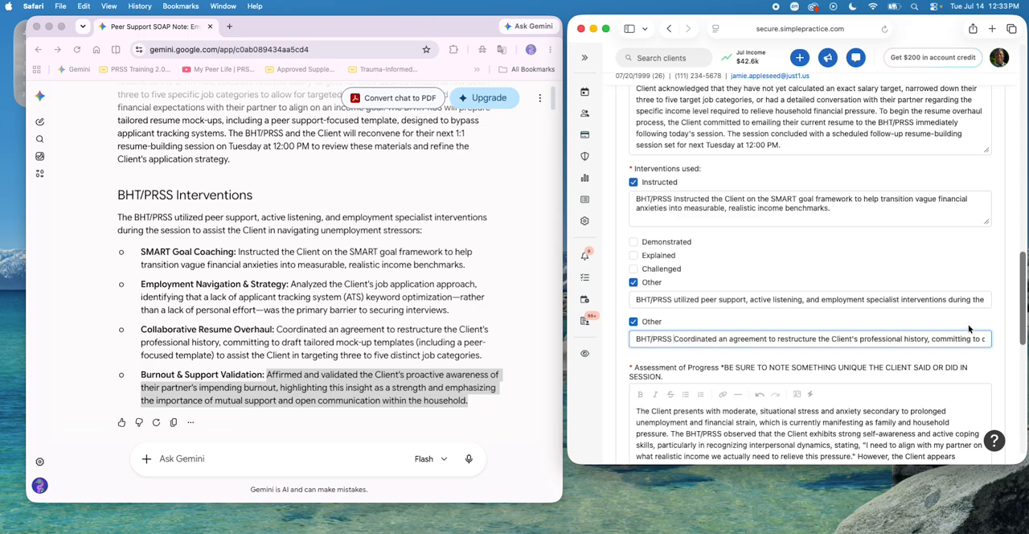
scroll(870, 311, up, 8)
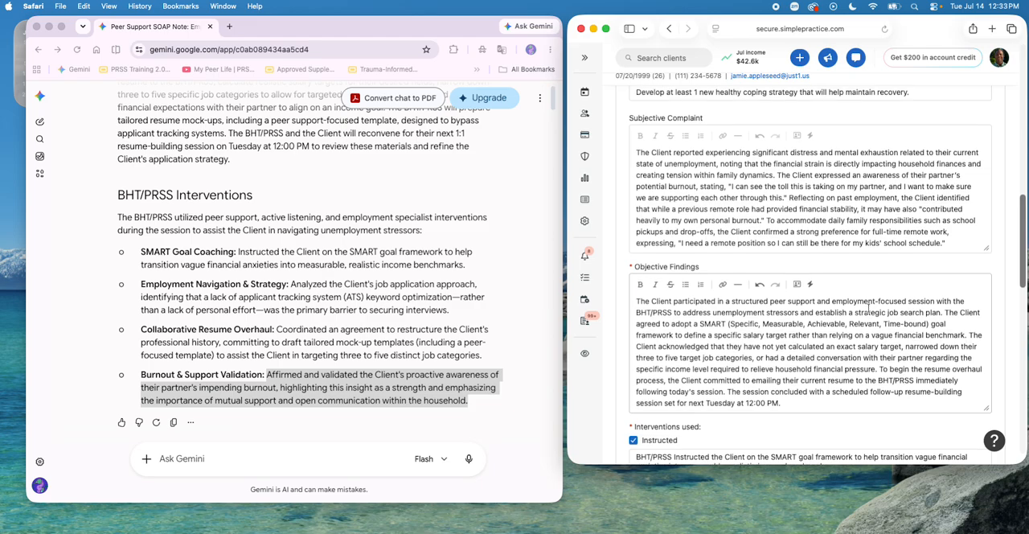
Step: Close the Gemini browser window, then widen the SimplePractice window and move it toward the middle of the desktop
click(36, 28)
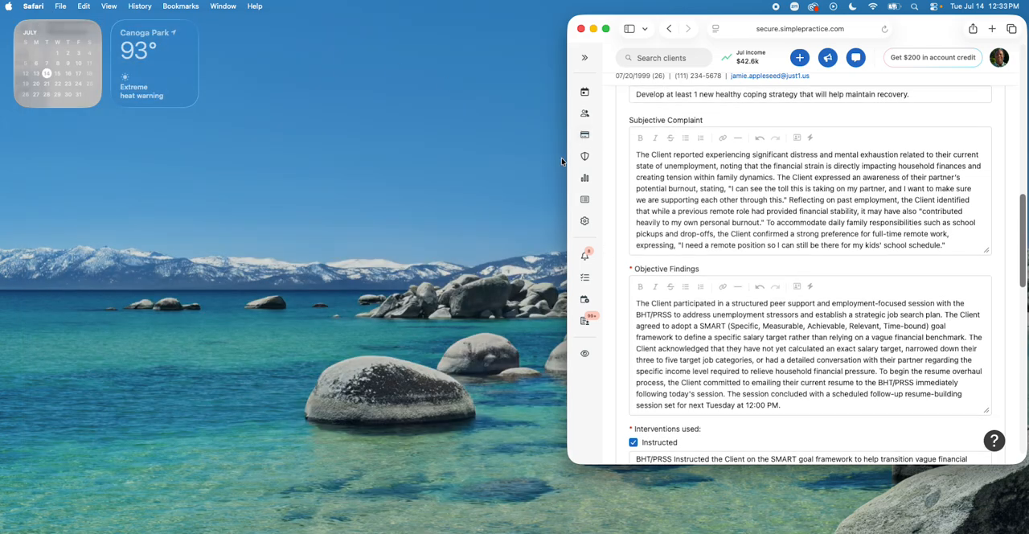
drag(565, 158, 427, 166)
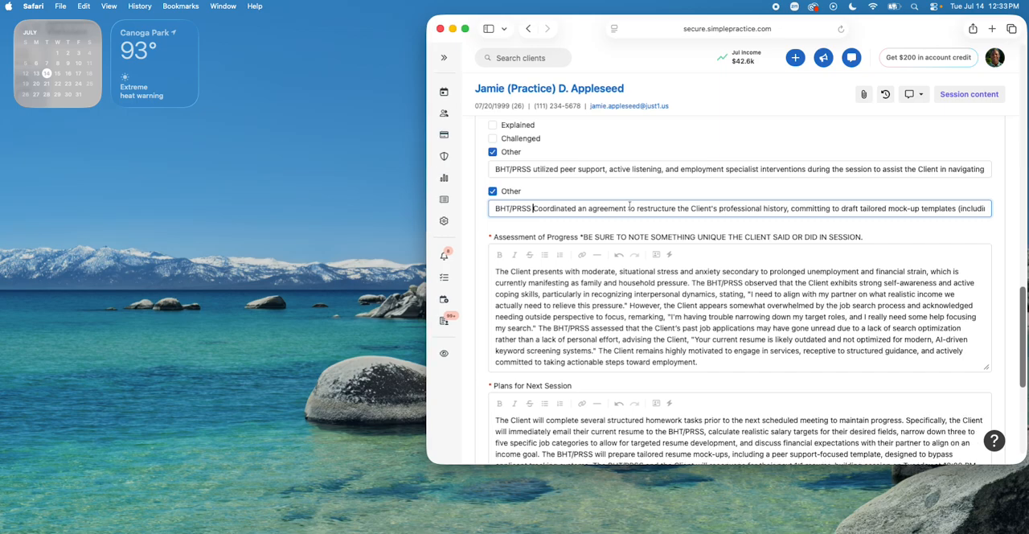
drag(925, 22, 809, 28)
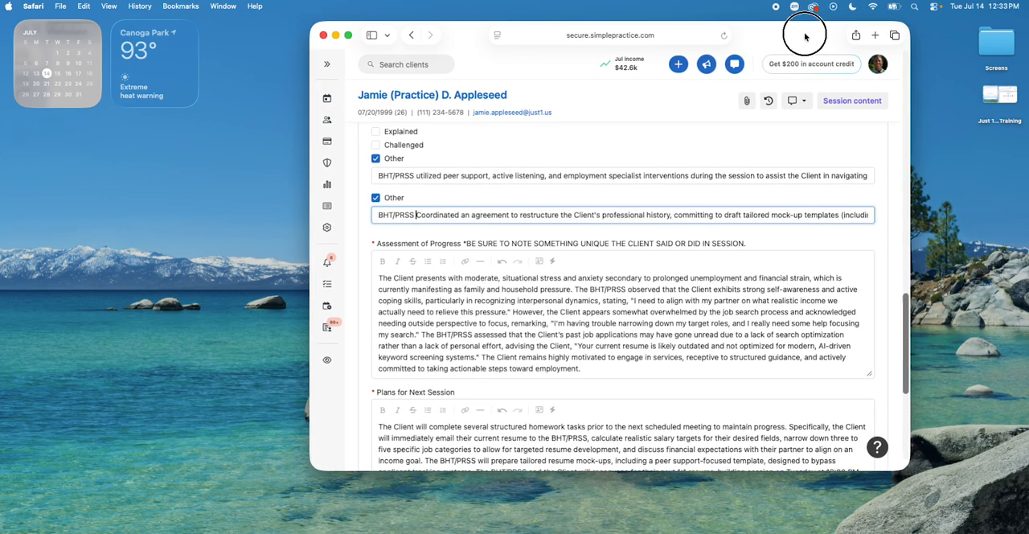
Step: Check the appointment details, answer Yes that appointment length, session length and billing units match, and save the progress note
scroll(767, 298, down, 2)
scroll(767, 298, down, 1)
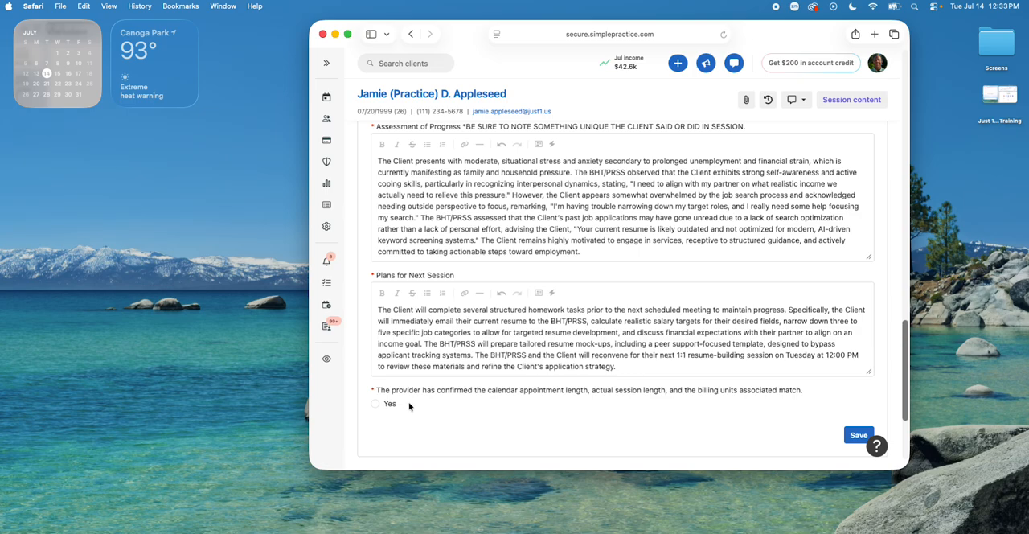
scroll(476, 402, up, 20)
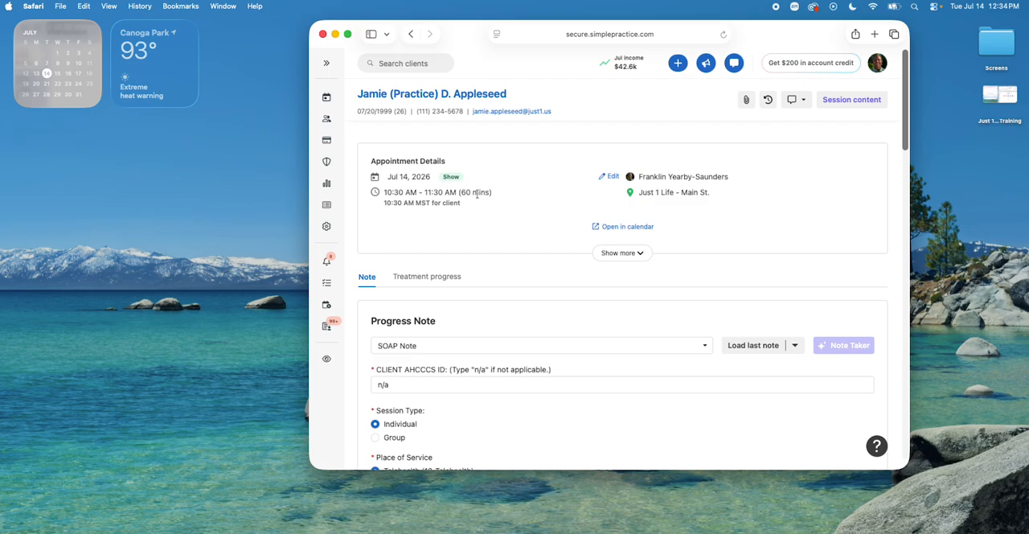
scroll(440, 197, down, 15)
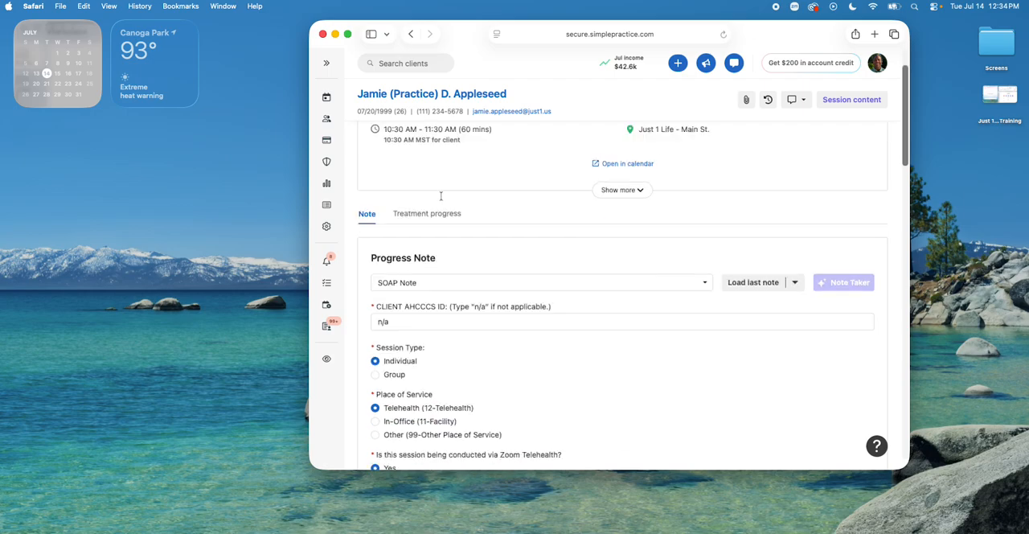
scroll(440, 198, down, 5)
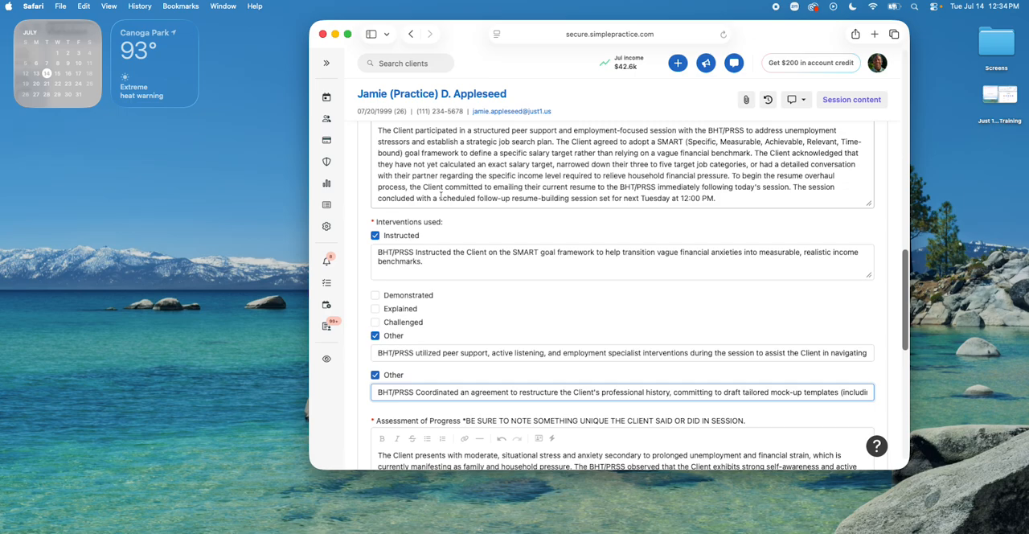
scroll(440, 198, down, 15)
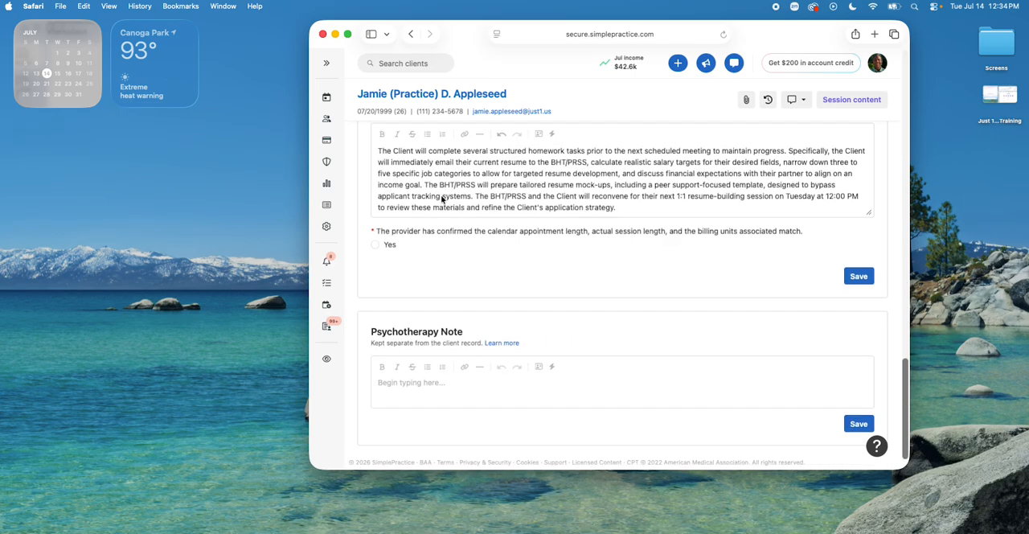
click(392, 244)
scroll(638, 278, up, 3)
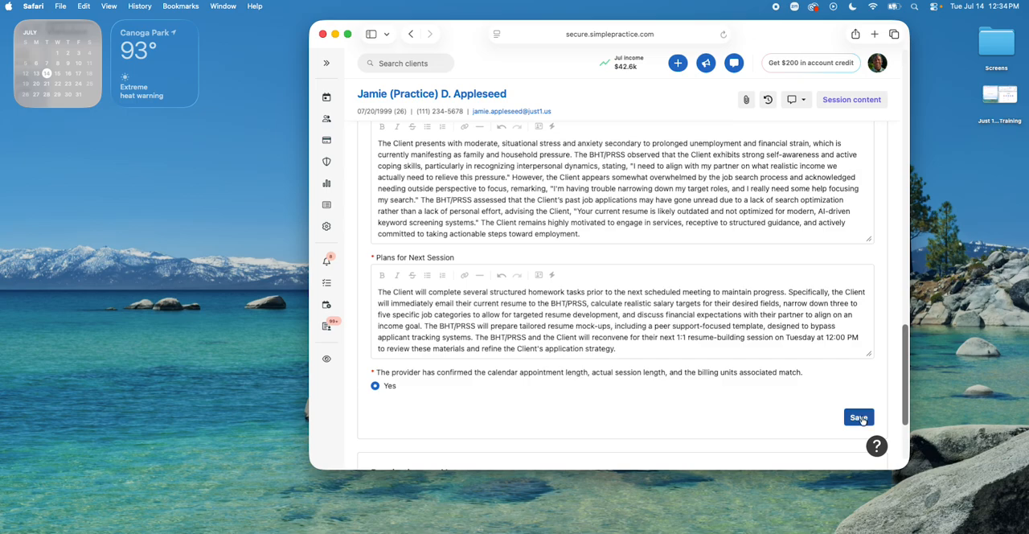
click(860, 417)
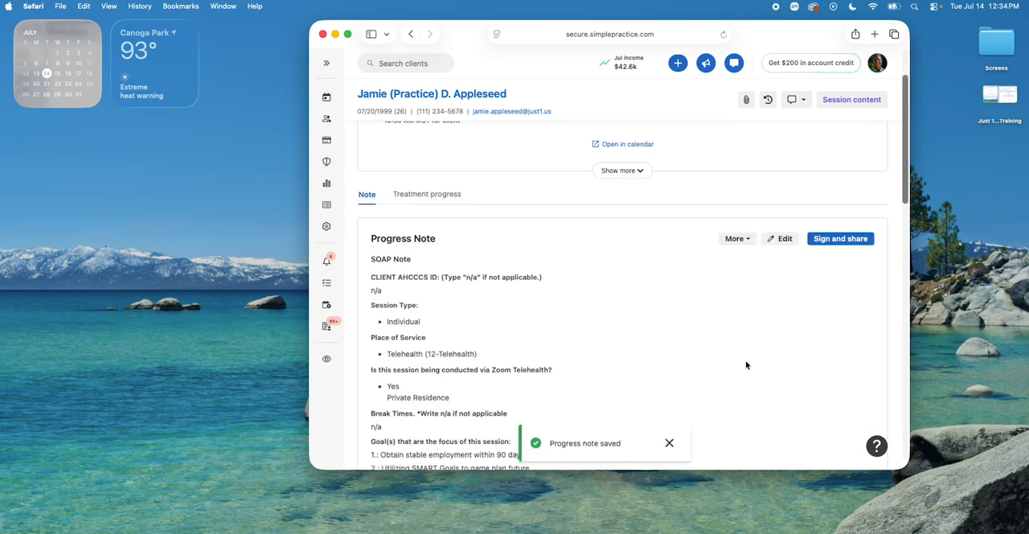
Step: Sign and share the saved progress note with the prefilled provider name and BHT/PRSS credentials
scroll(790, 300, down, 2)
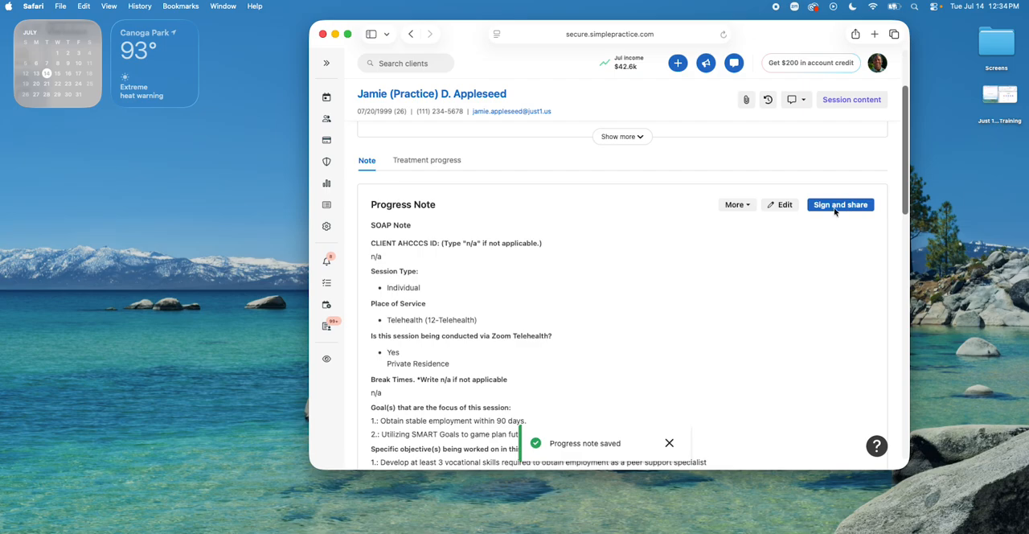
click(835, 206)
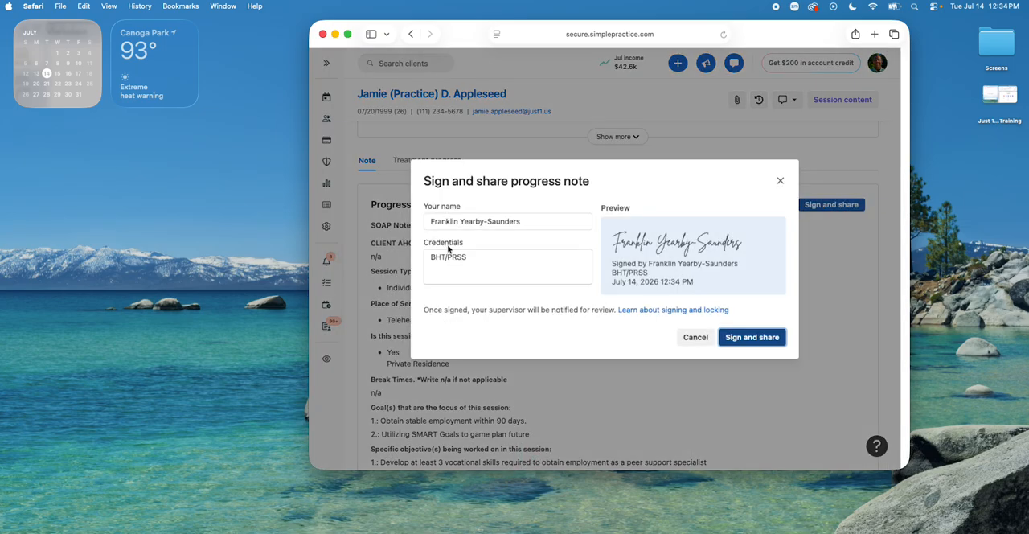
click(743, 337)
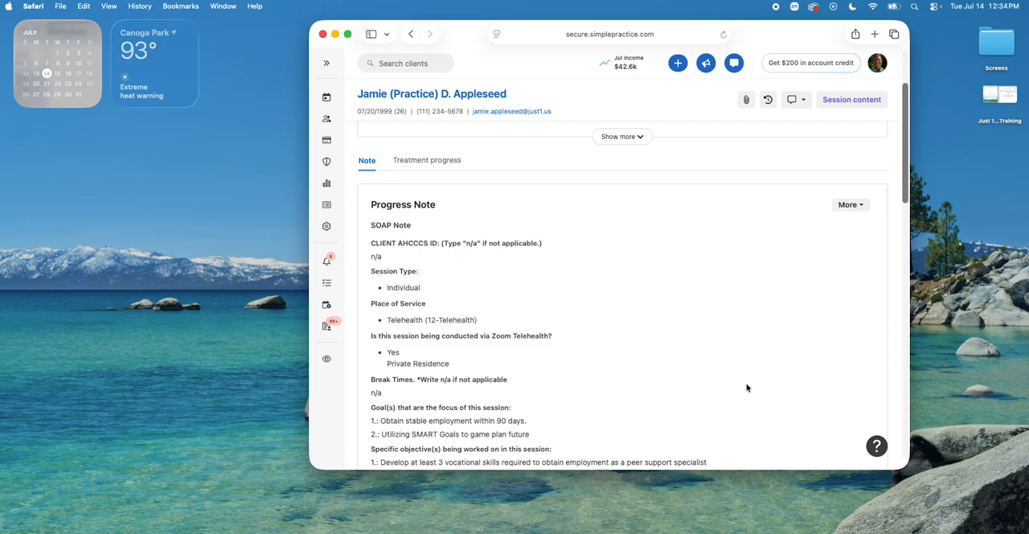
key(super+shift+5)
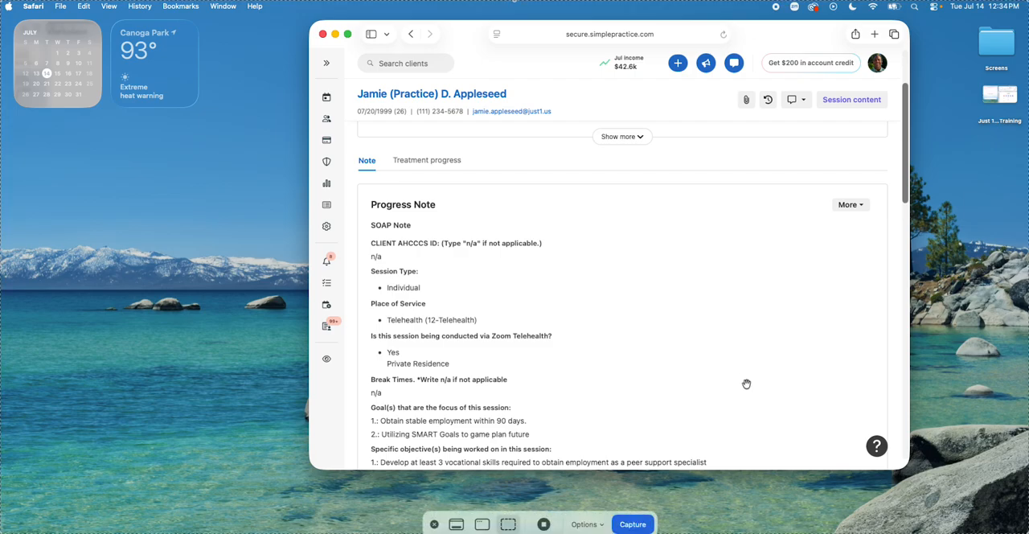